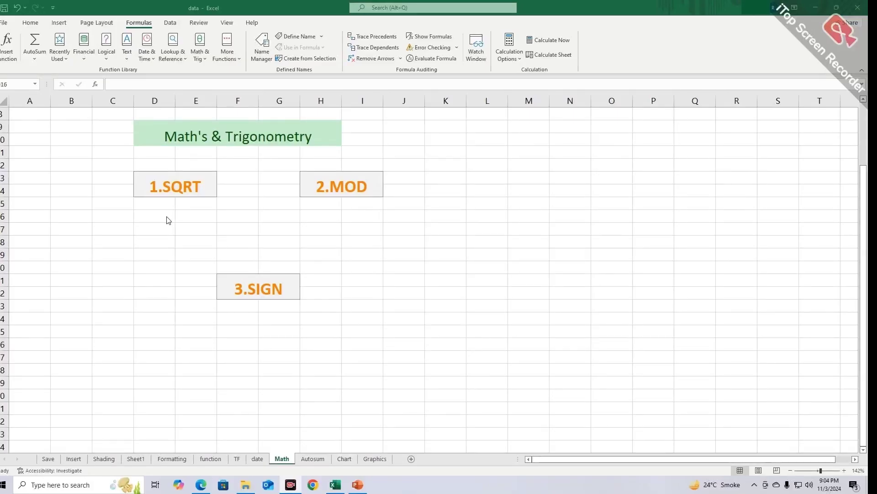
# - Enter =SQRT(36) in D16 so it displays 6
pyautogui.click(167, 216)
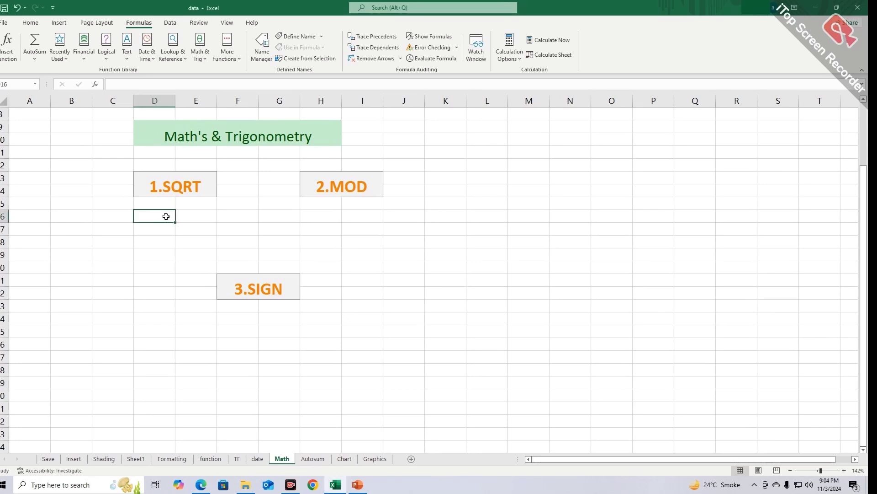
pyautogui.write('=')
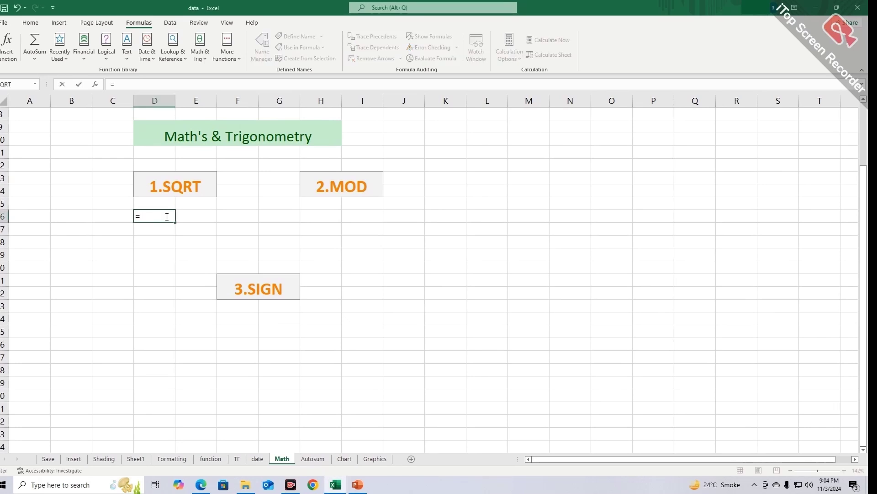
pyautogui.write('SQRT')
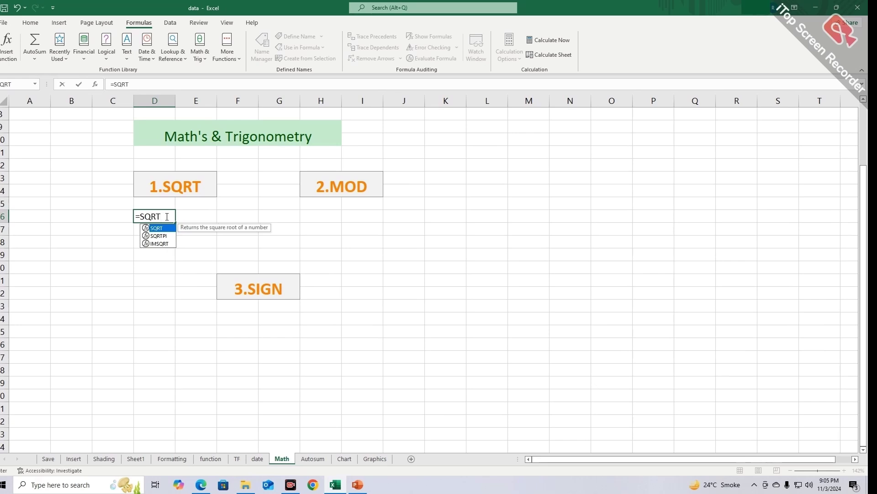
pyautogui.write('(36)')
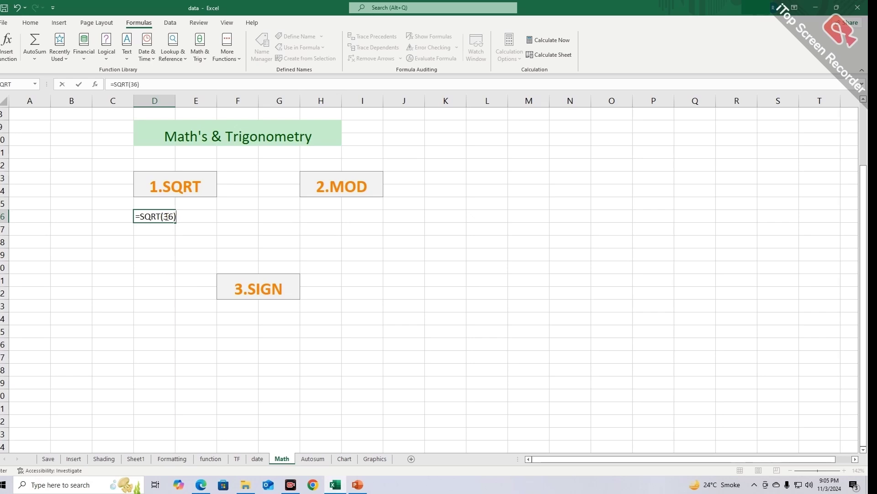
pyautogui.press('Return')
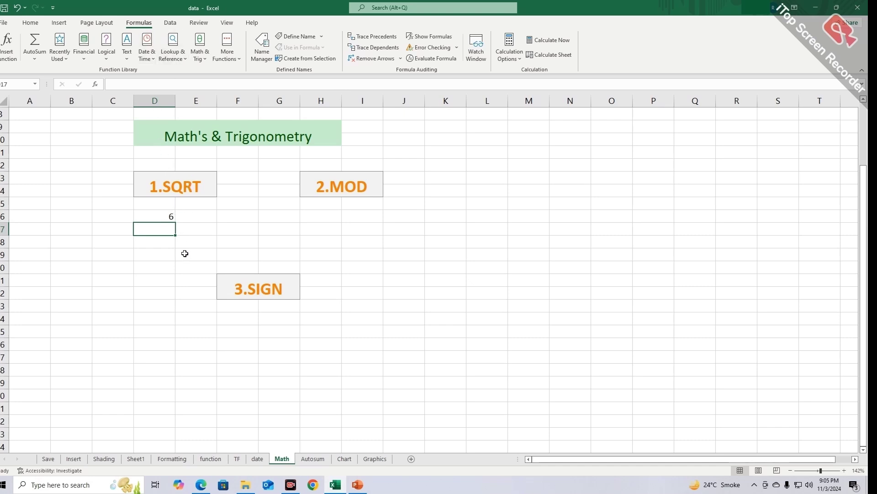
# - Insert SQRT into D17 from the Math & Trig list with 49 as the number, giving 7
pyautogui.click(151, 25)
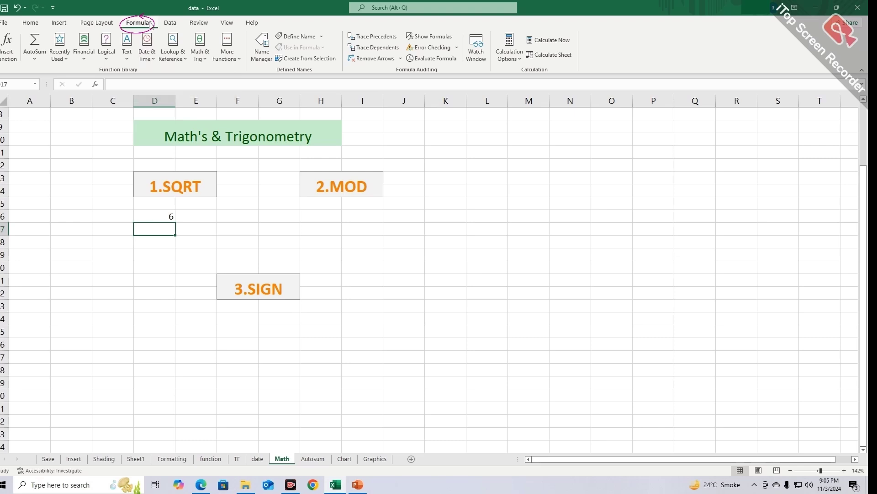
pyautogui.click(203, 53)
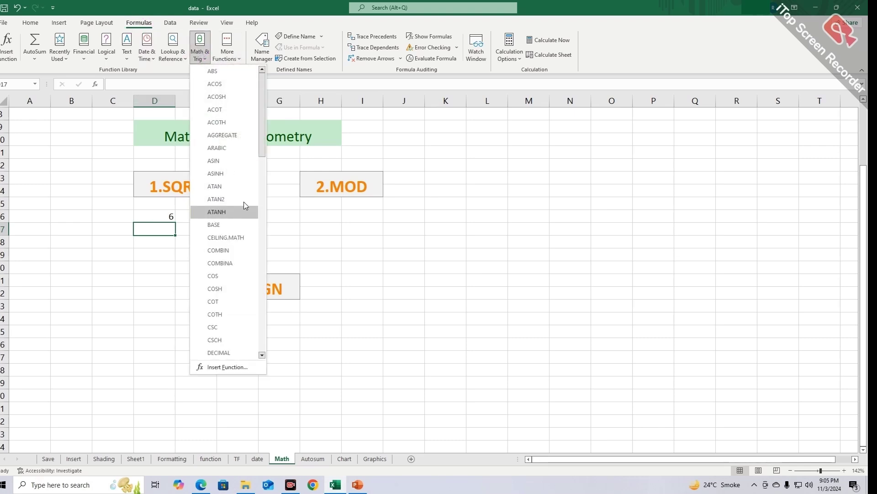
pyautogui.moveTo(262, 146); pyautogui.dragTo(265, 344)
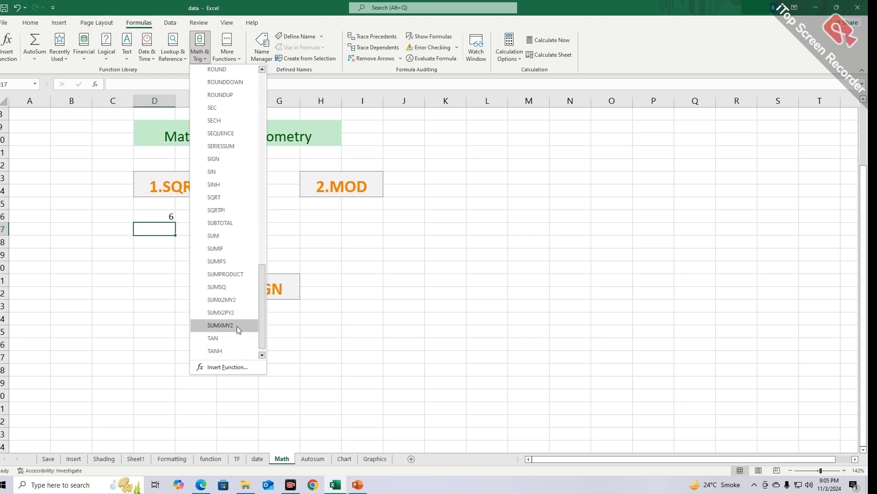
pyautogui.click(226, 195)
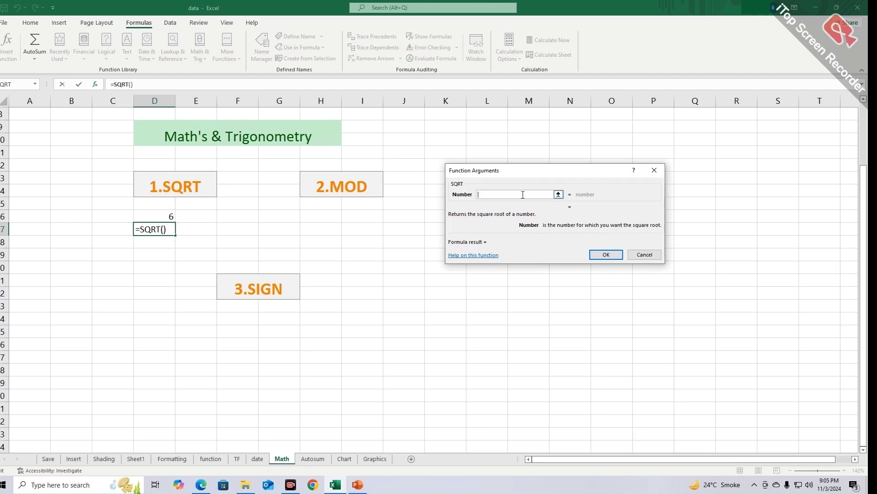
pyautogui.write('49')
pyautogui.click(618, 257)
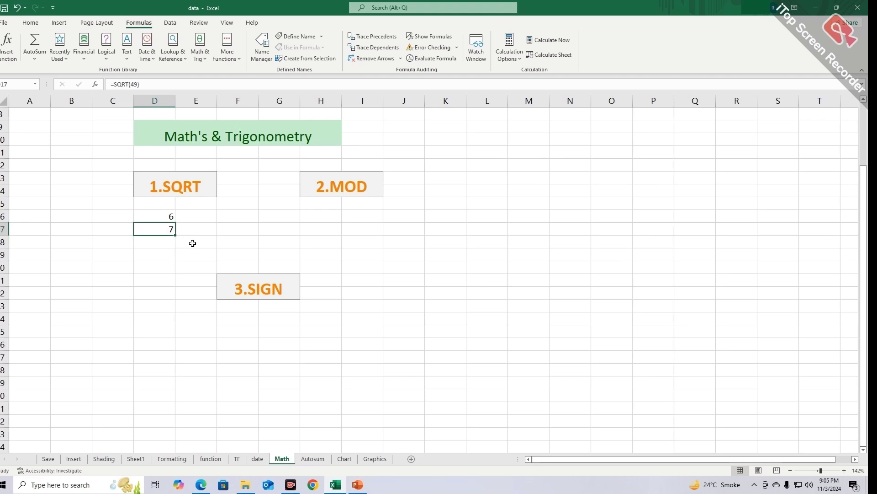
# - Put 56 in D18 and =SQRT(D18) in D19, showing 7.48331
pyautogui.click(171, 243)
pyautogui.write('56')
pyautogui.click(164, 253)
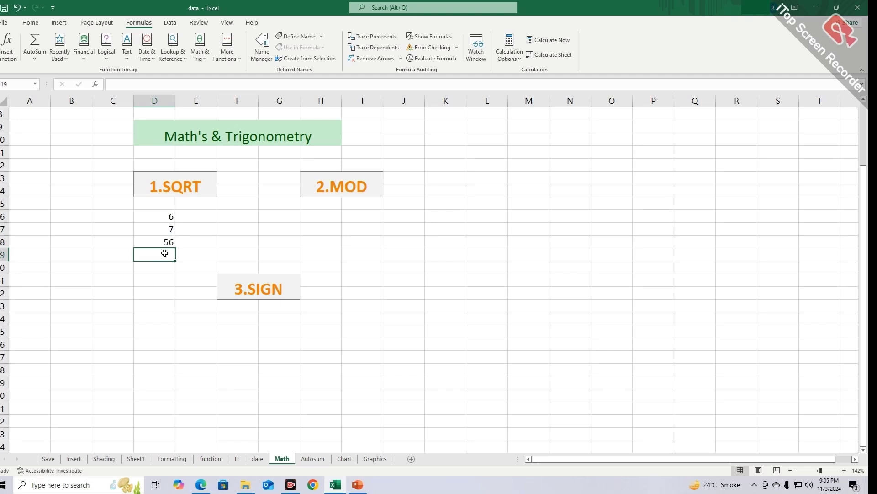
pyautogui.write('=SQRT(')
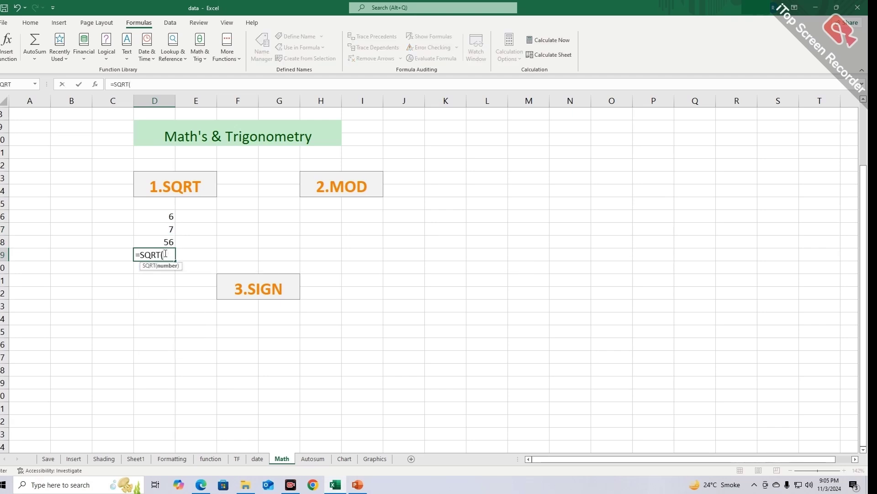
pyautogui.click(167, 239)
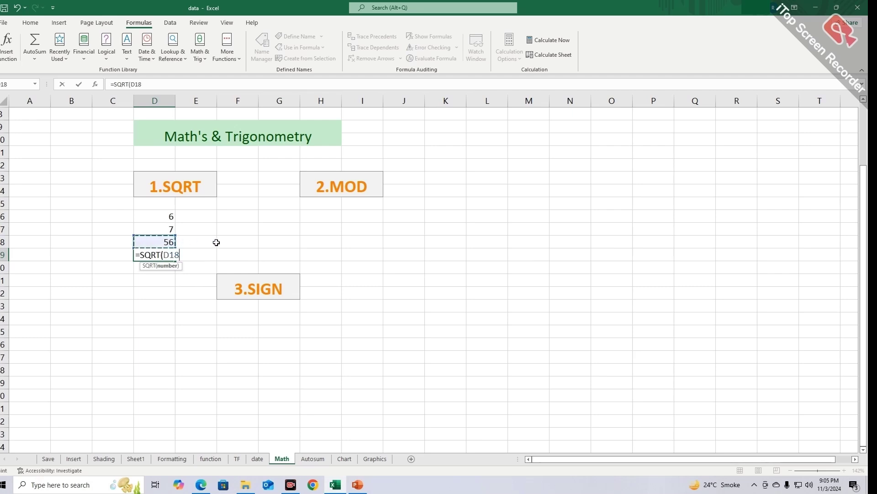
pyautogui.write(')')
pyautogui.press('Return')
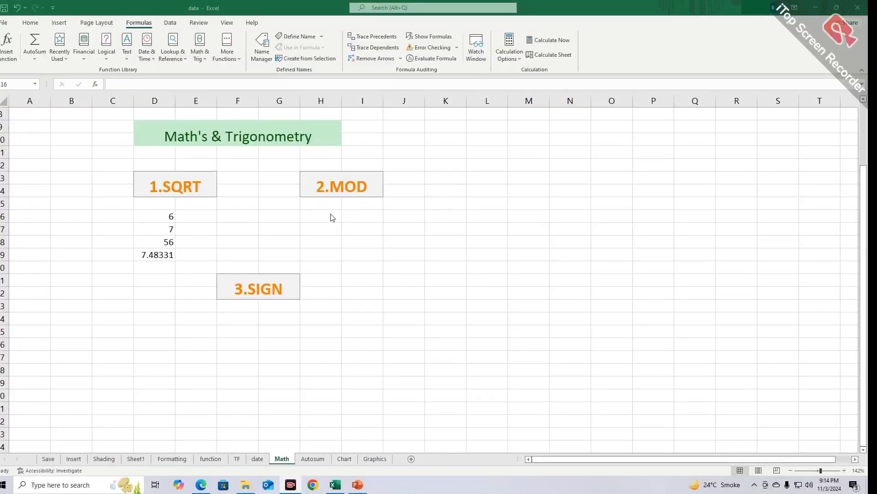
# - Enter =MOD(56,5) in H16, returning the remainder 1
pyautogui.click(330, 217)
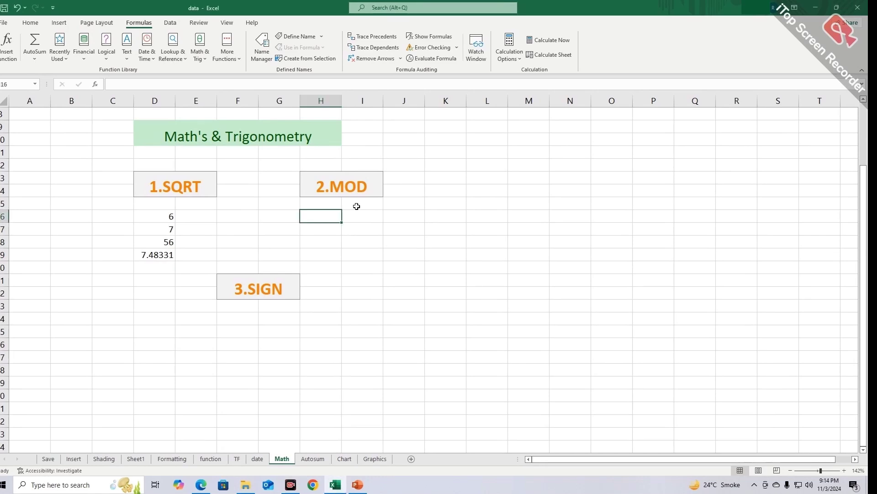
pyautogui.write('=')
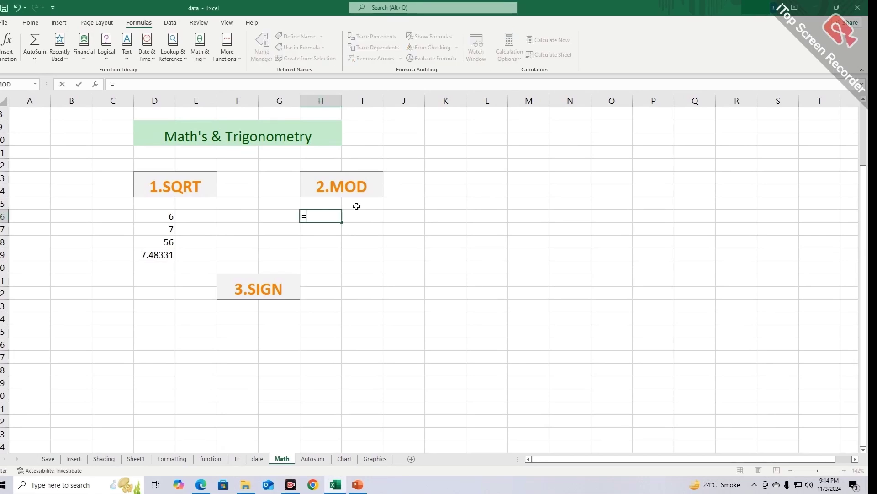
pyautogui.write('MOD(')
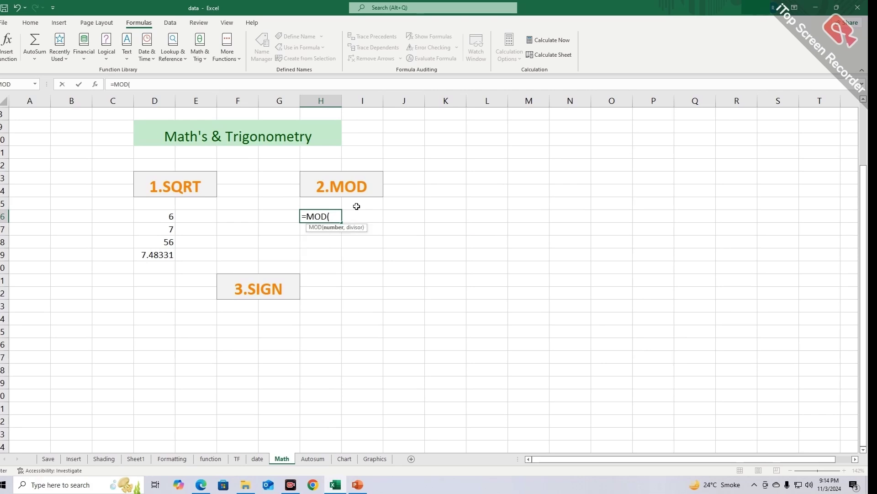
pyautogui.write('56,5)')
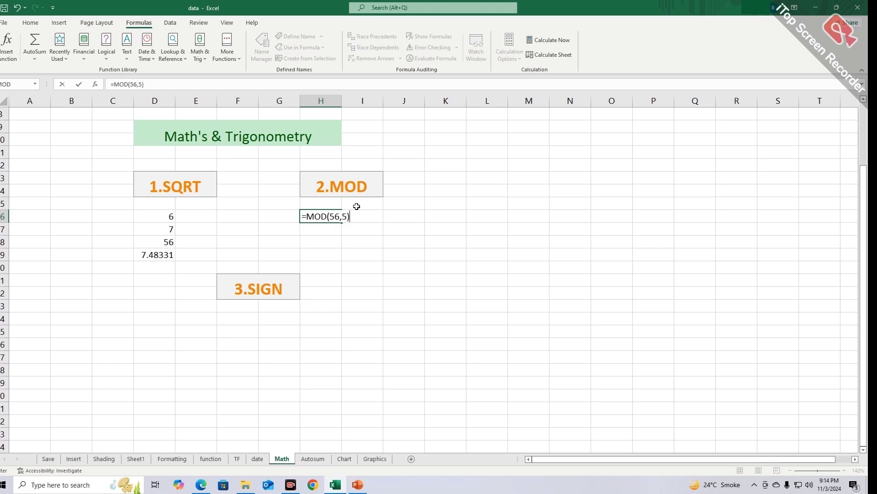
pyautogui.press('Return')
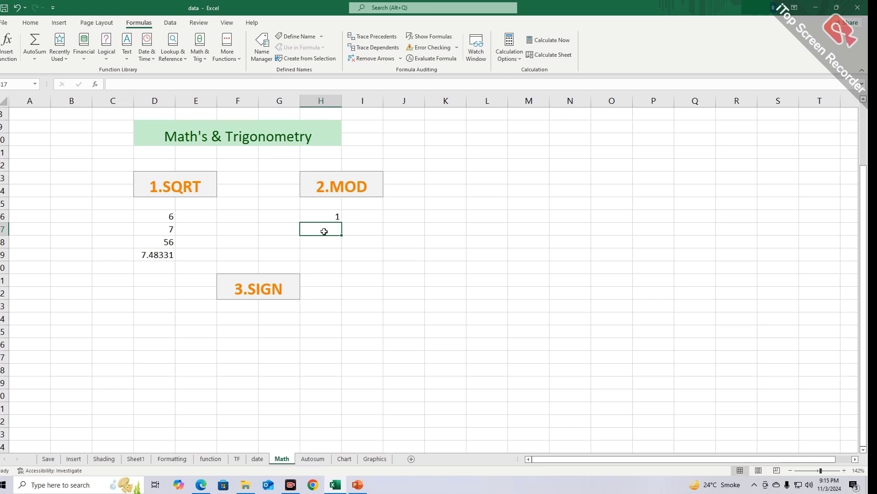
# - Insert MOD into H17 from Math & Trig with number 85 and divisor 11, giving 8
pyautogui.click(201, 54)
pyautogui.scroll(-1, 234, 323)
pyautogui.scroll(-6, 234, 323)
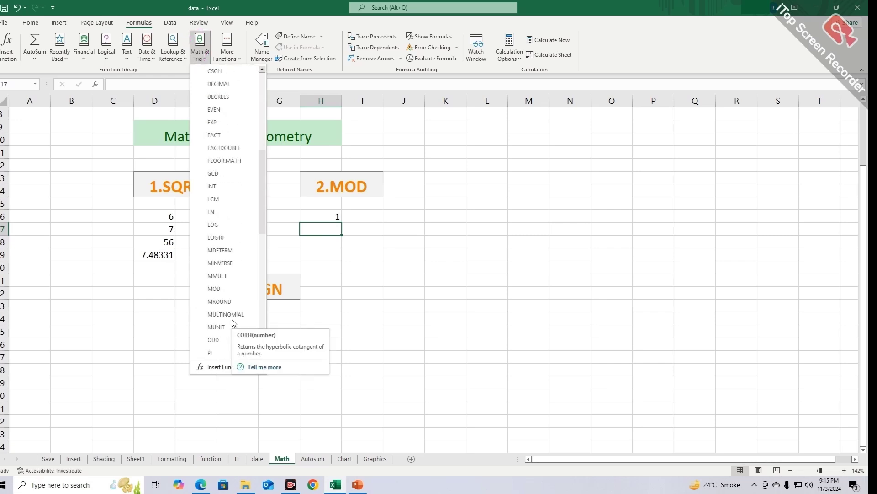
pyautogui.click(216, 289)
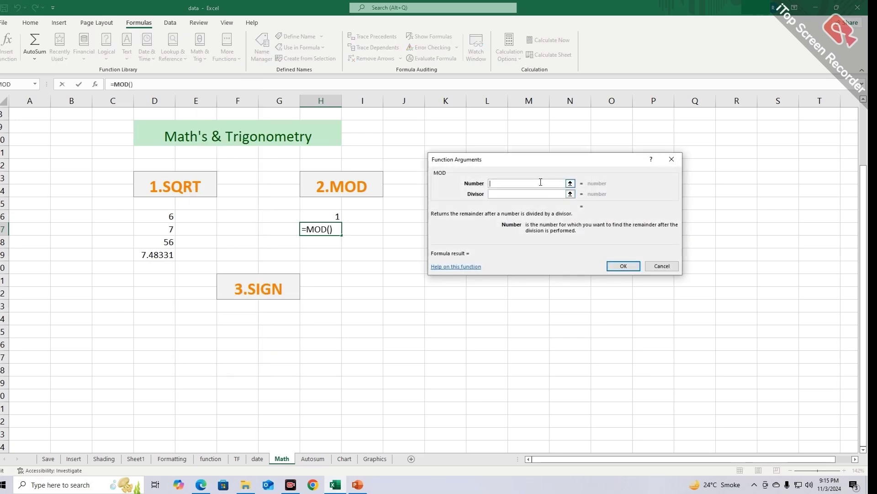
pyautogui.write('85')
pyautogui.click(541, 193)
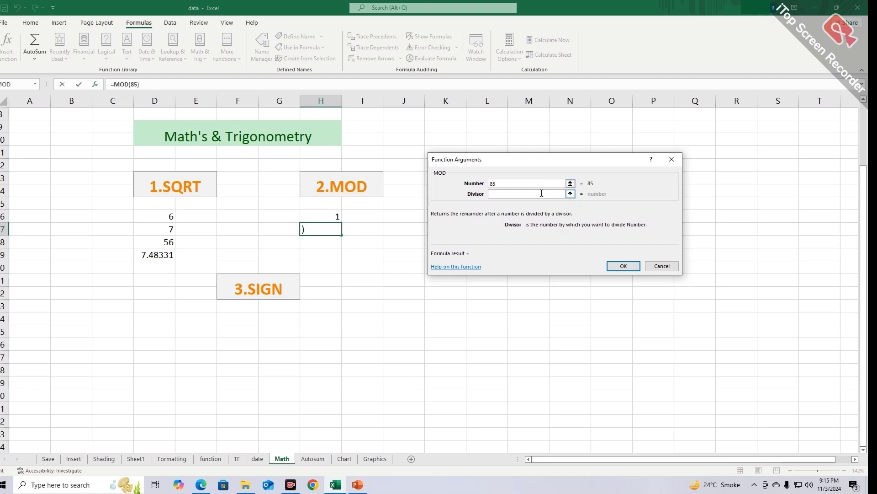
pyautogui.write('11')
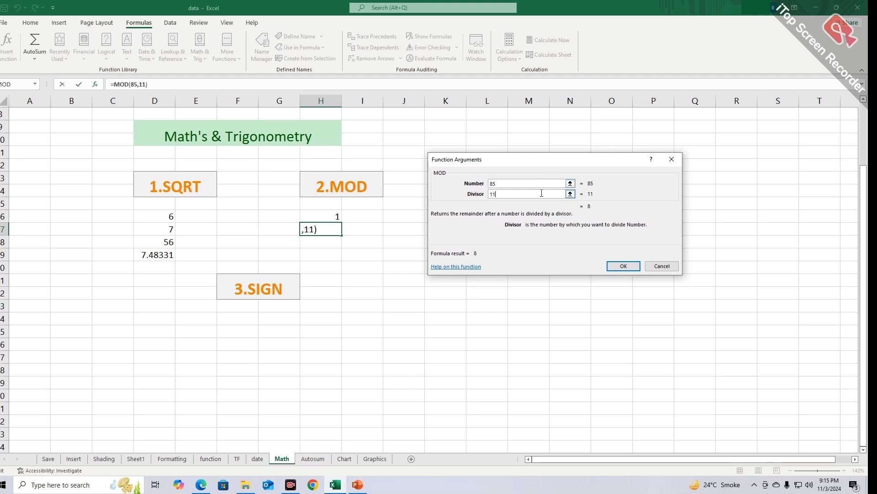
pyautogui.click(624, 266)
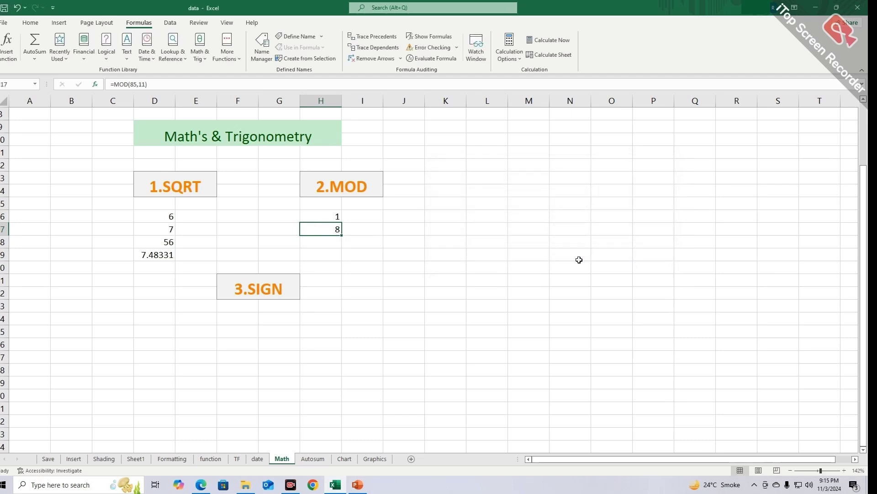
# - Enter the sample values 45 in I16 and 6 in I17
pyautogui.click(372, 217)
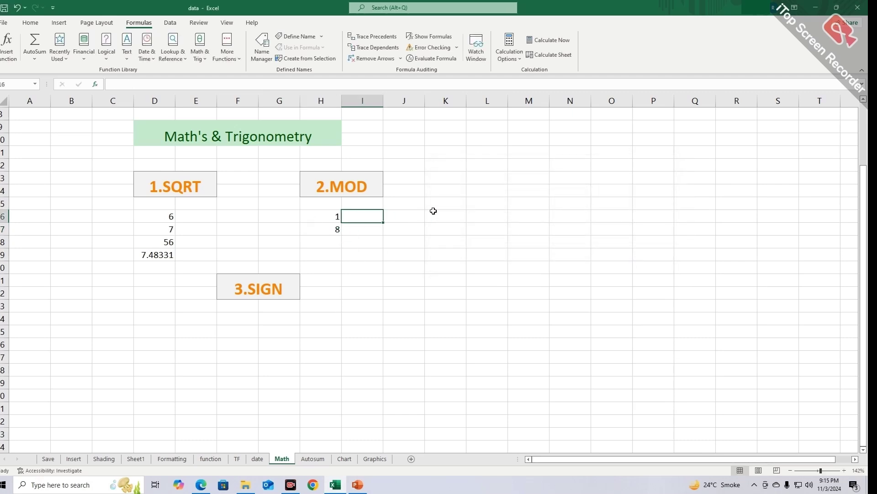
pyautogui.write('45')
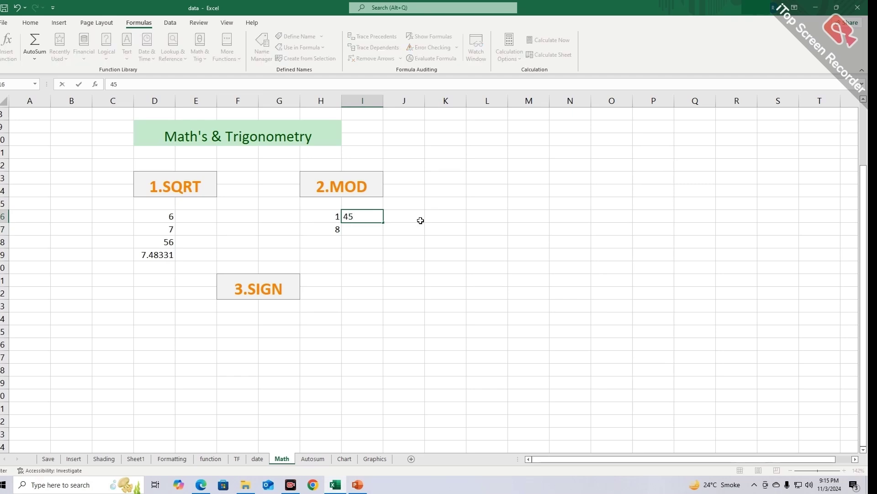
pyautogui.press('Return')
pyautogui.write('6')
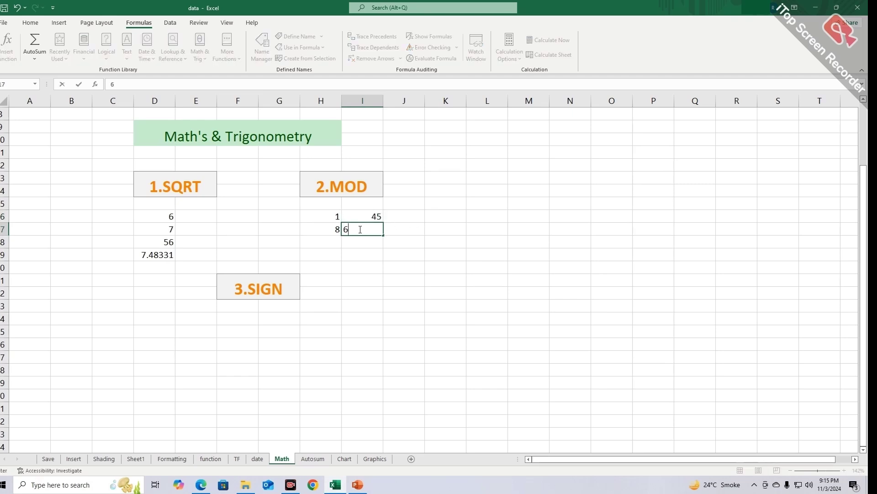
pyautogui.click(377, 245)
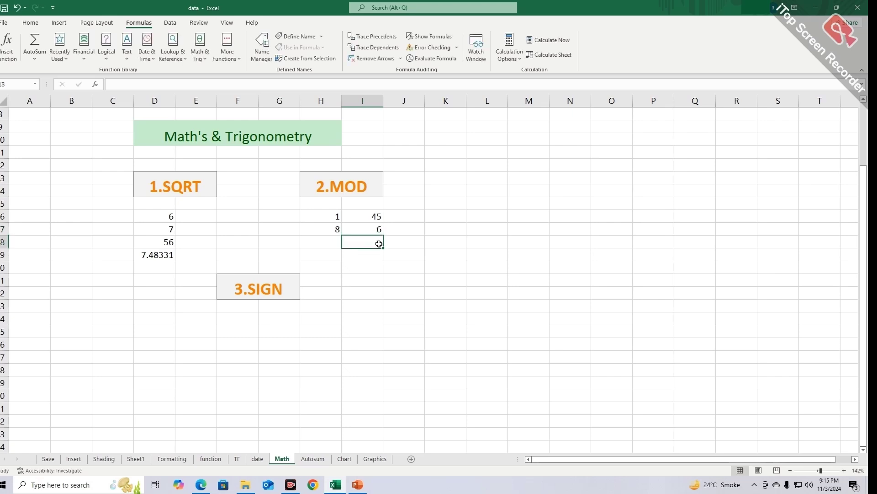
# - In I18 enter =MOD(I16,I17), returning the remainder 3
pyautogui.write('=')
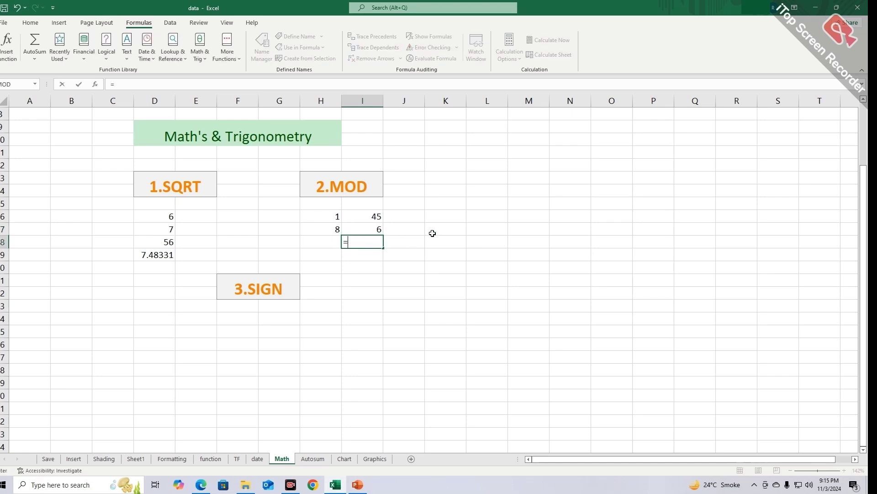
pyautogui.write('MOD')
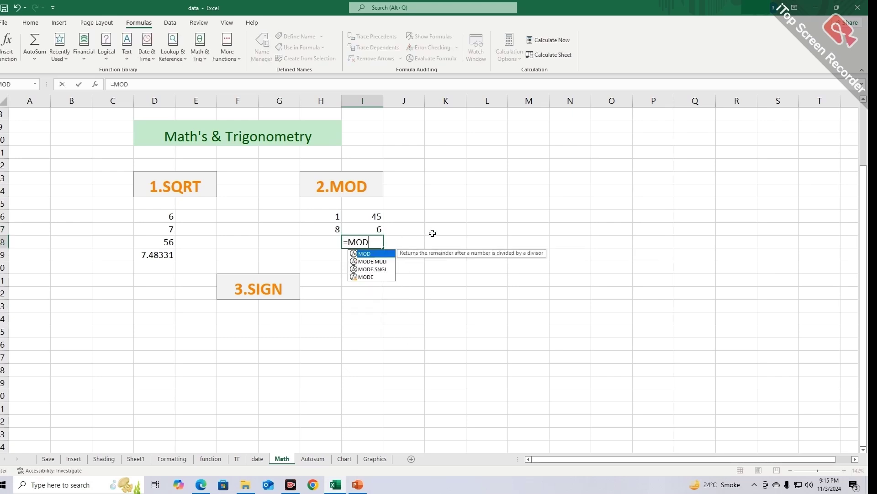
pyautogui.write('(')
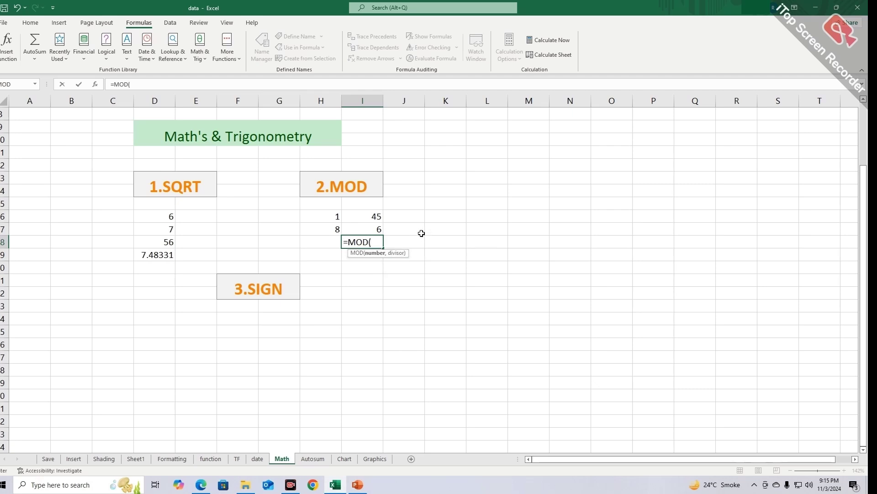
pyautogui.click(374, 217)
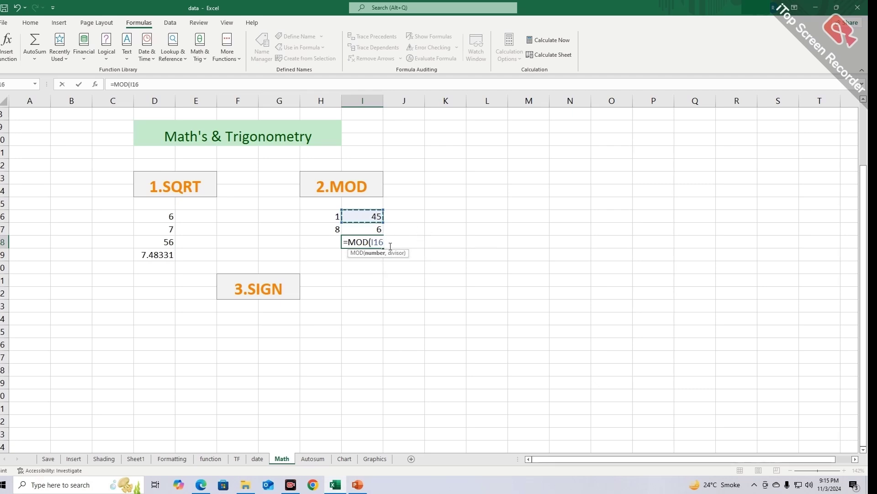
pyautogui.write(',')
pyautogui.click(373, 230)
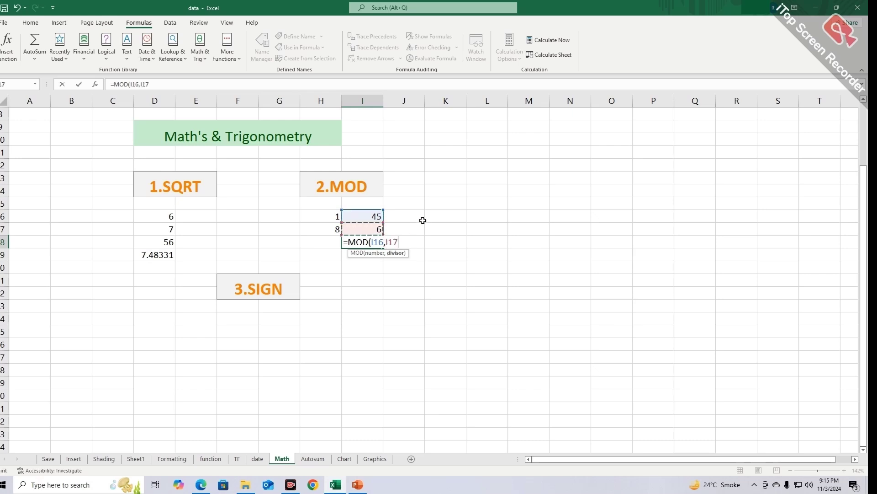
pyautogui.write(')')
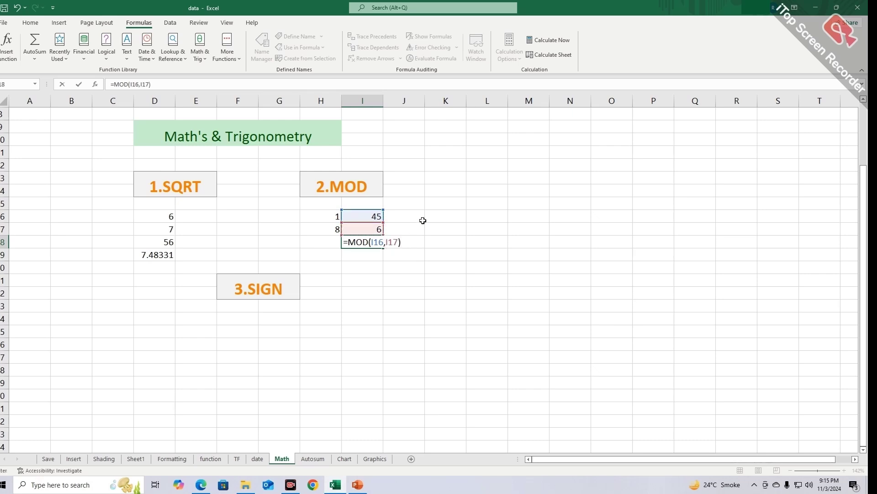
pyautogui.press('Return')
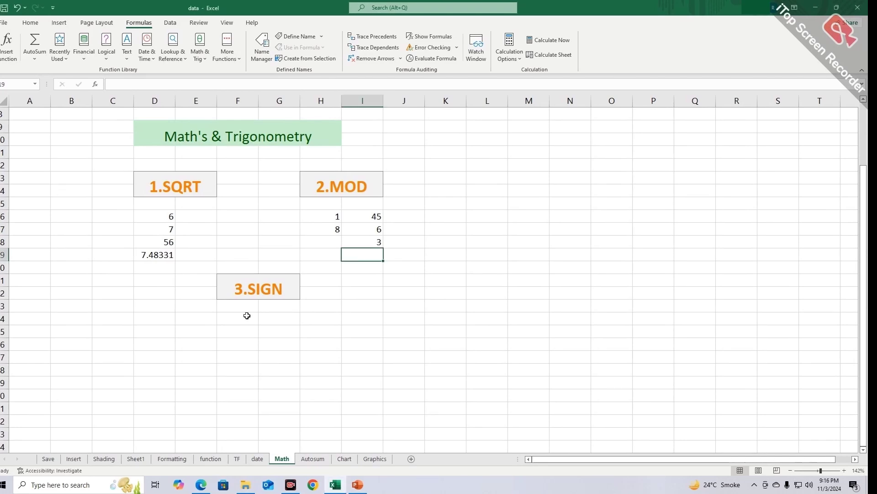
# - Enter =SIGN(23) in F24 and check that it shows 1
pyautogui.click(249, 319)
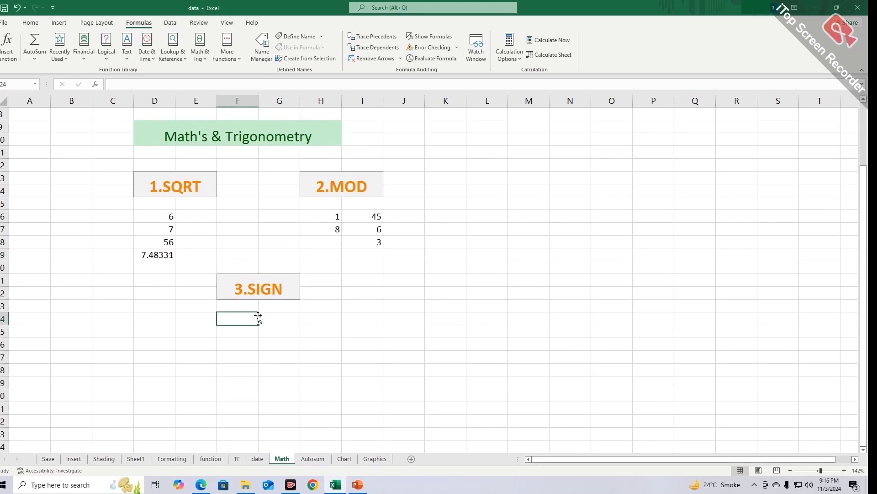
pyautogui.write('=SI')
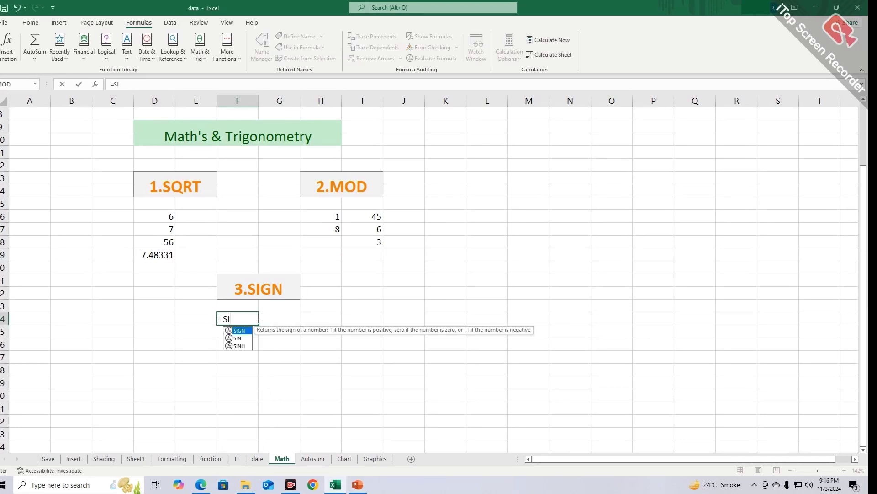
pyautogui.write('GN(')
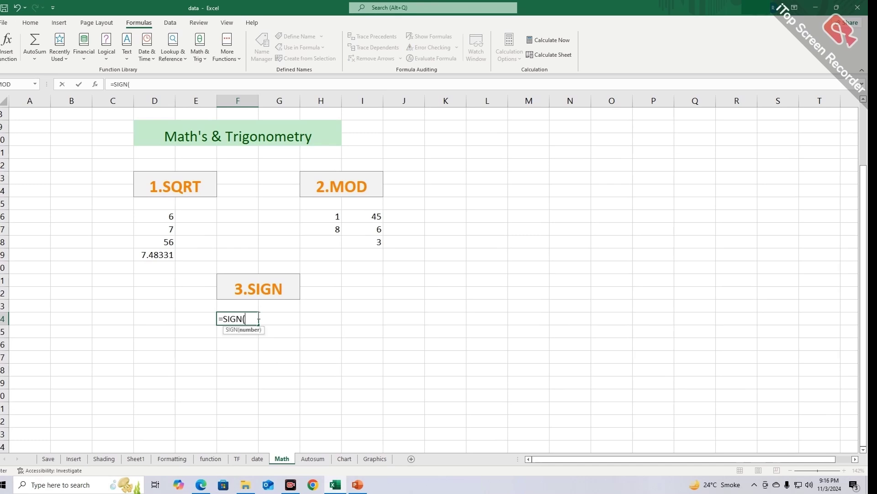
pyautogui.write('23)')
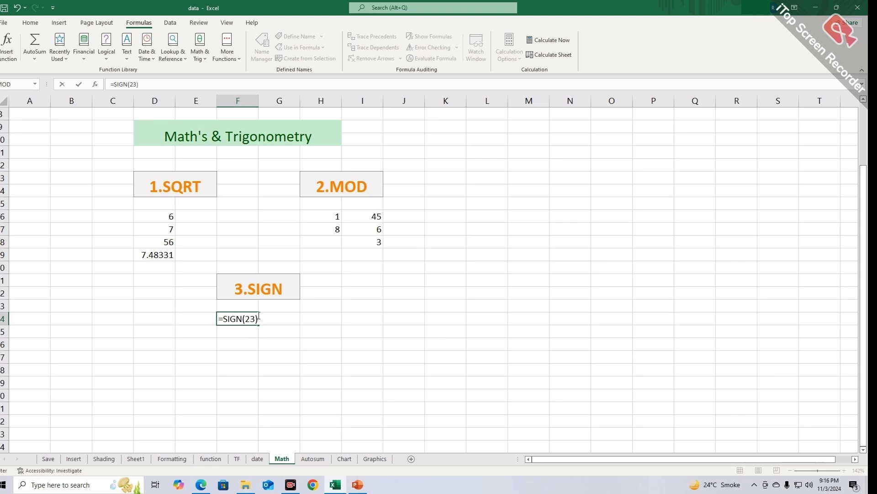
pyautogui.press('Return')
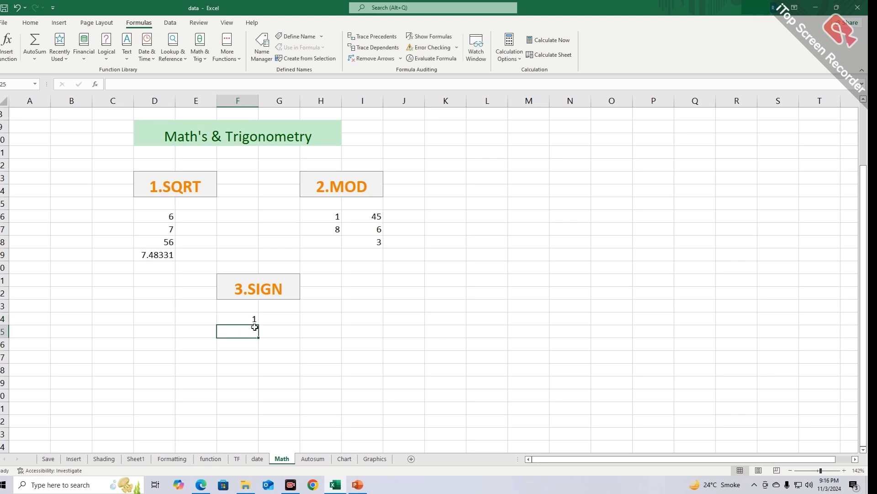
pyautogui.click(250, 316)
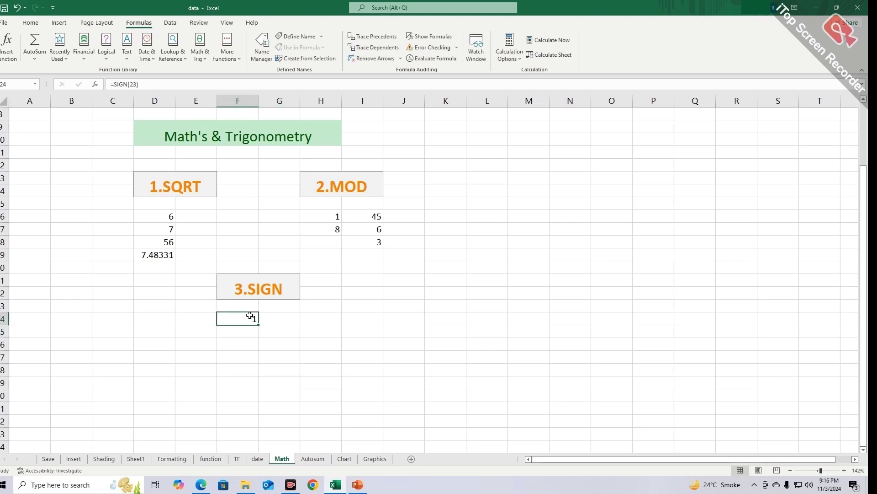
# - Insert SIGN into F25 from Math & Trig with -1252 as the number, giving -1
pyautogui.click(245, 336)
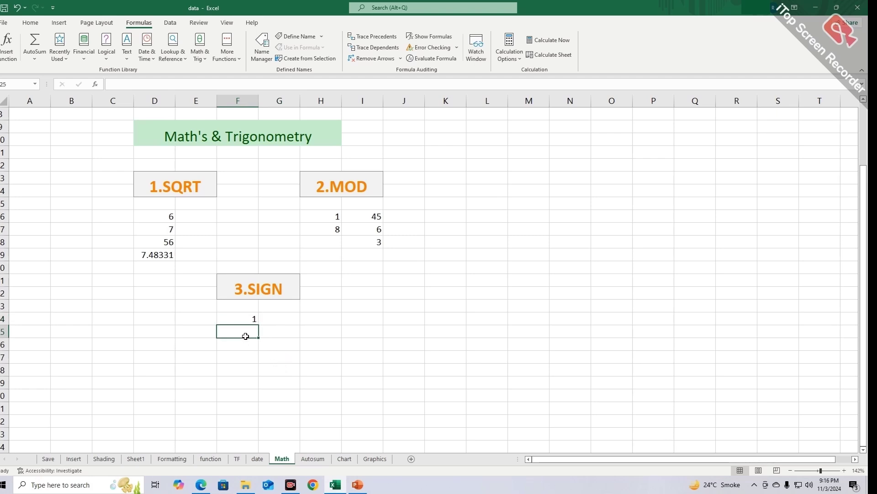
pyautogui.click(203, 54)
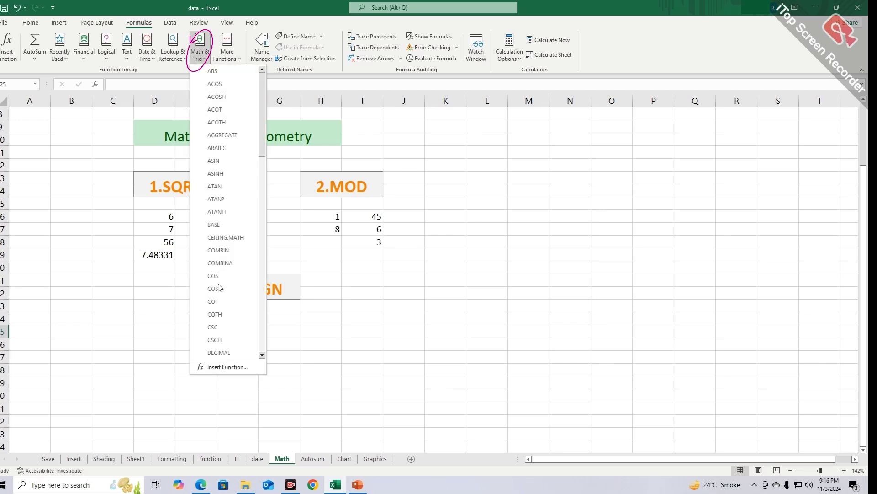
pyautogui.scroll(-5, 215, 332)
pyautogui.scroll(-9, 217, 337)
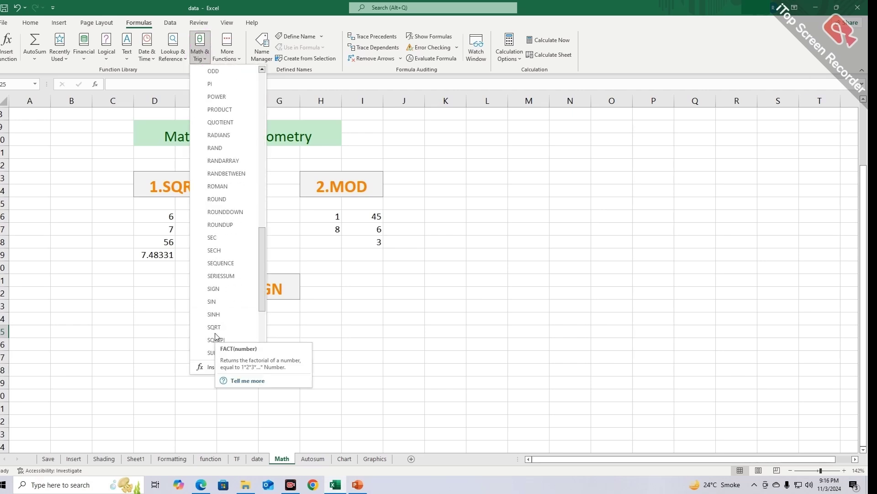
pyautogui.click(241, 290)
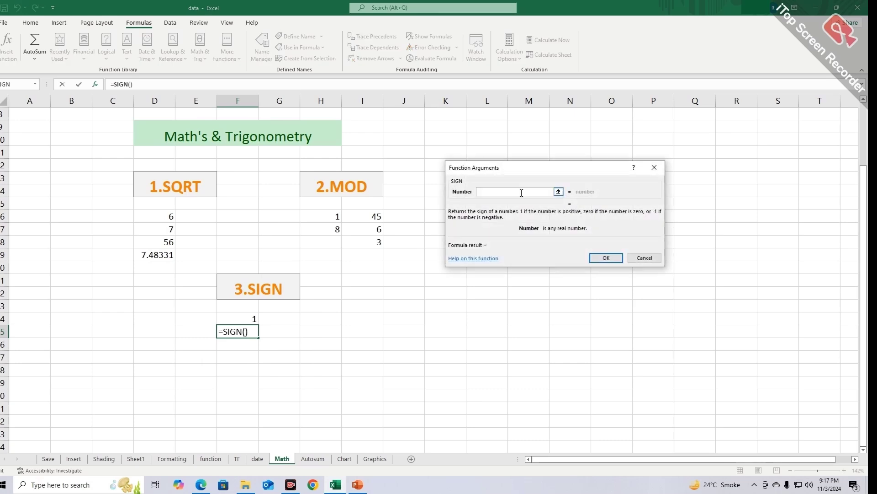
pyautogui.write('-01252')
pyautogui.click(606, 257)
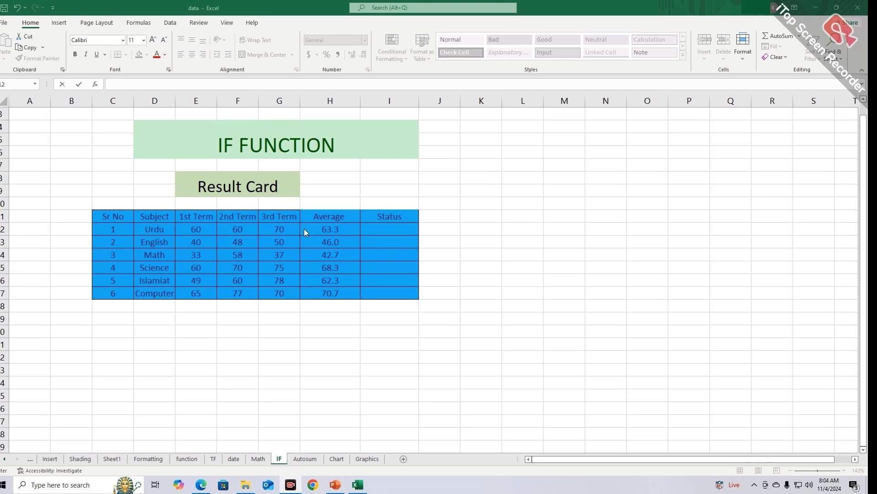
# - Enter =IF(H12>=50,"PASS","FAIL") in I12 and fill it down to I17
pyautogui.hotkey('alt', 'Tab')
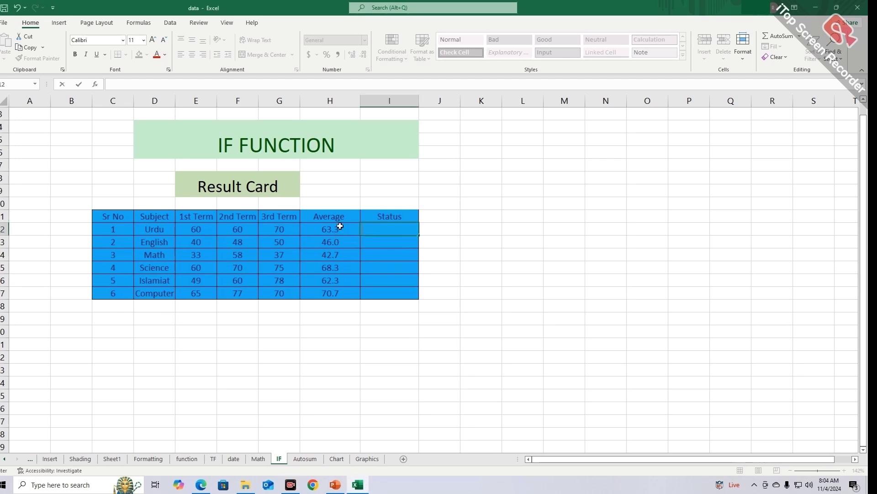
pyautogui.click(341, 228)
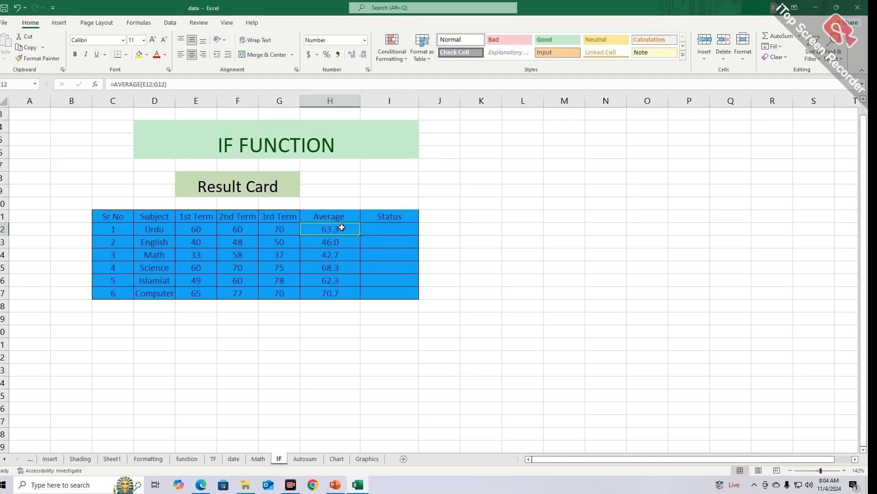
pyautogui.click(397, 228)
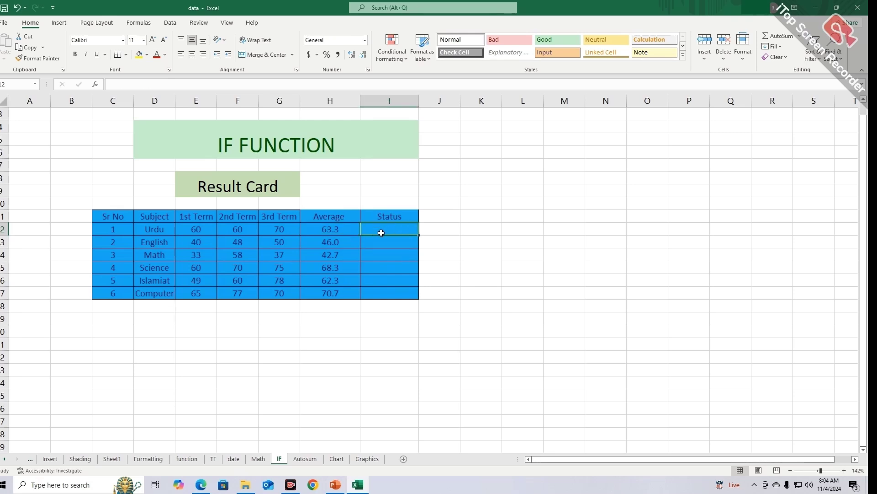
pyautogui.write('=IF')
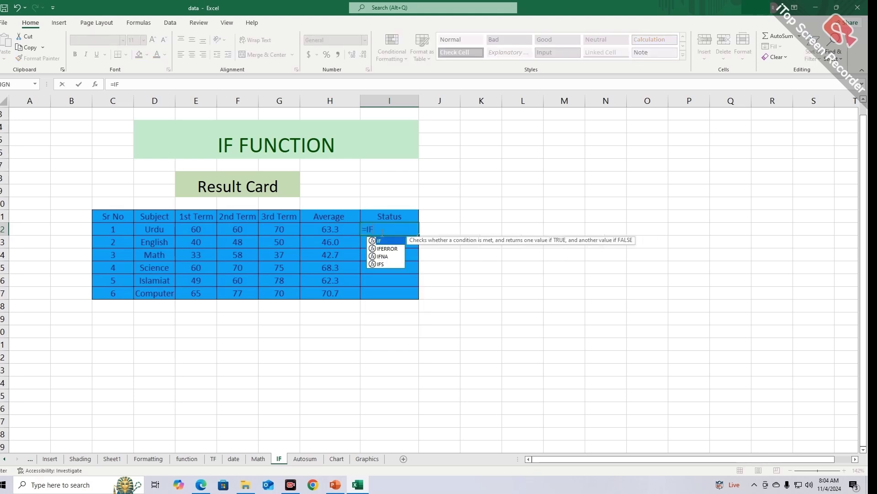
pyautogui.write('(')
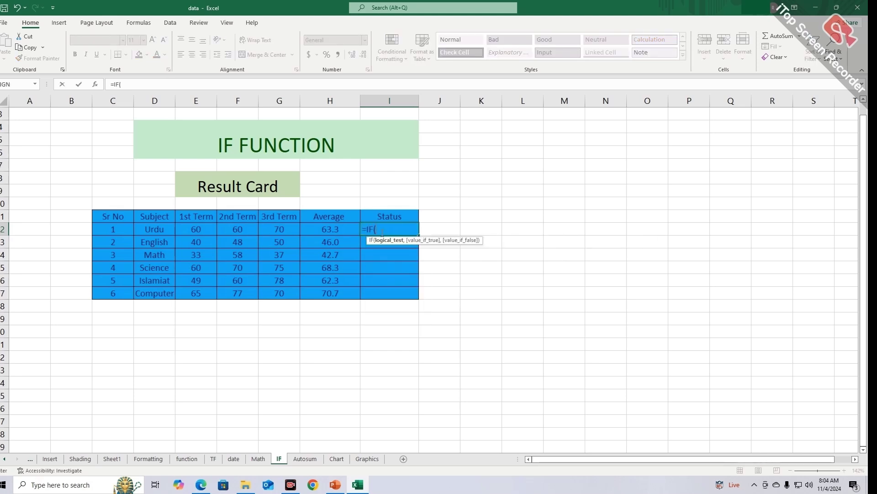
pyautogui.click(342, 230)
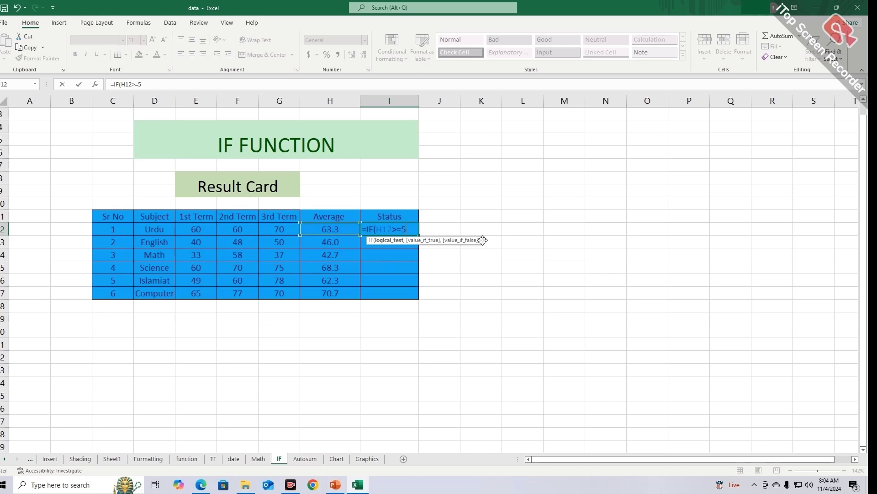
pyautogui.write(',"PA')
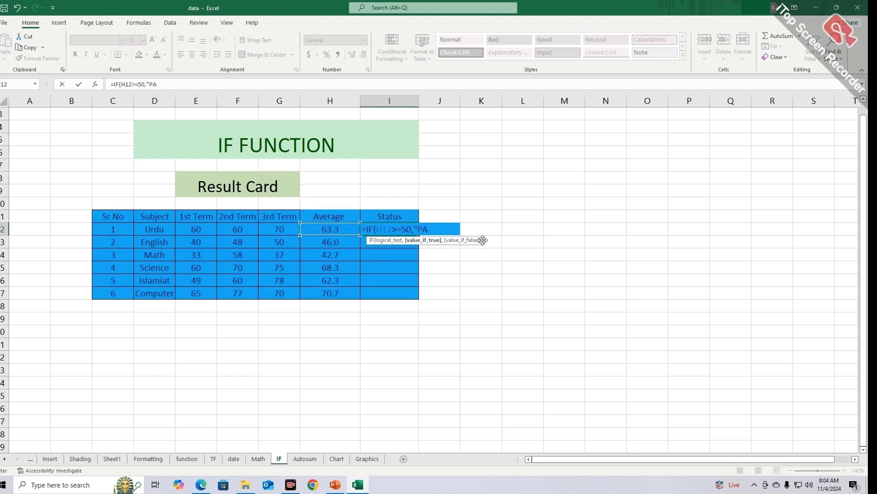
pyautogui.write('SS","FAIL')
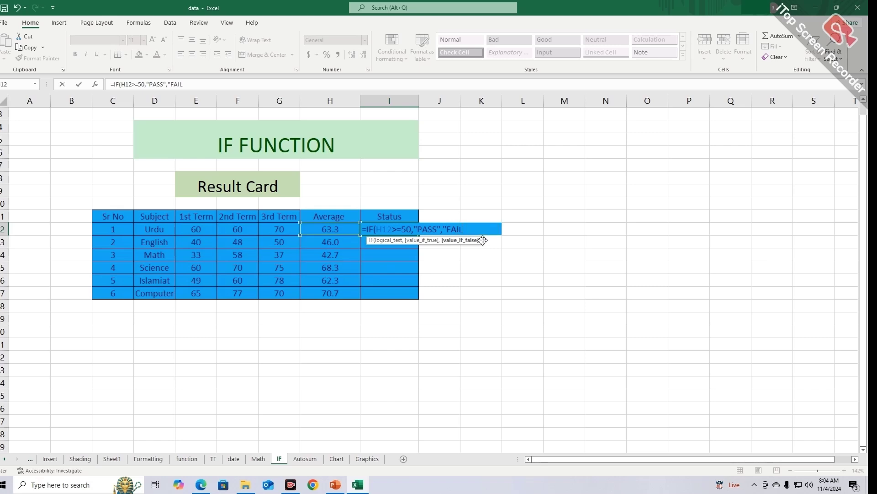
pyautogui.write('")')
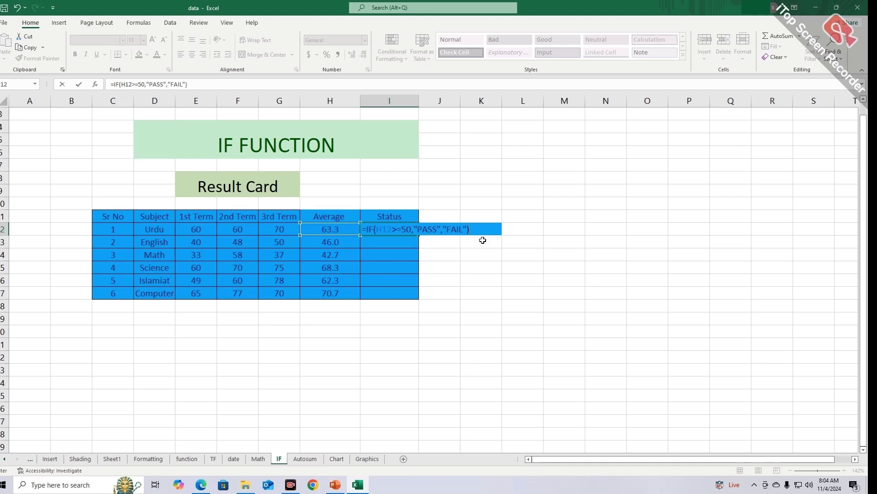
pyautogui.press('Return')
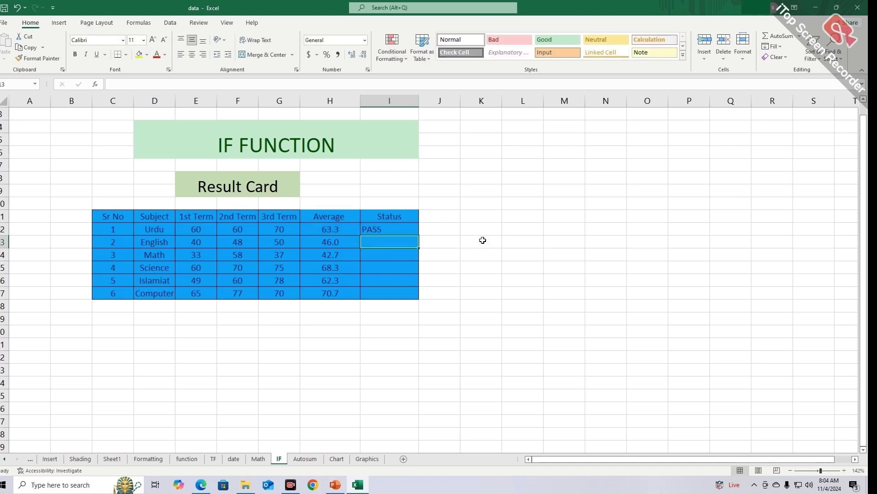
pyautogui.click(405, 232)
pyautogui.moveTo(420, 235); pyautogui.dragTo(417, 299)
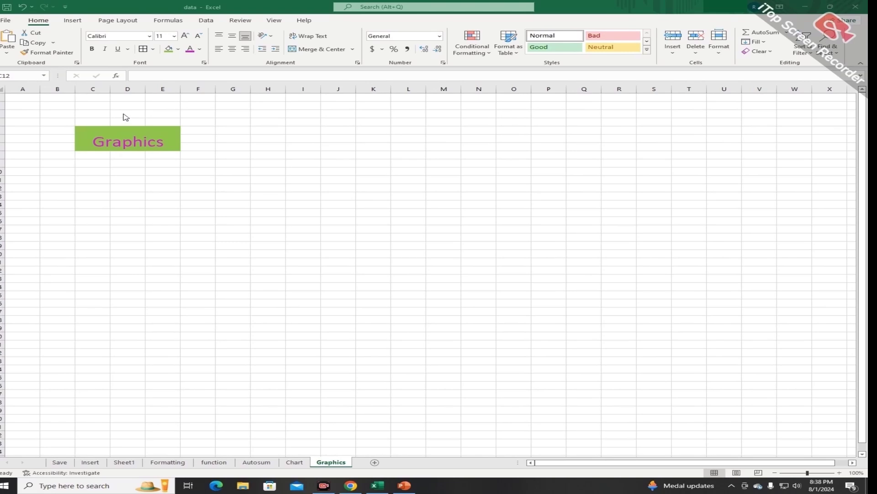
# - Draw a pentagon shape from the Shapes gallery below the Graphics title
pyautogui.click(75, 22)
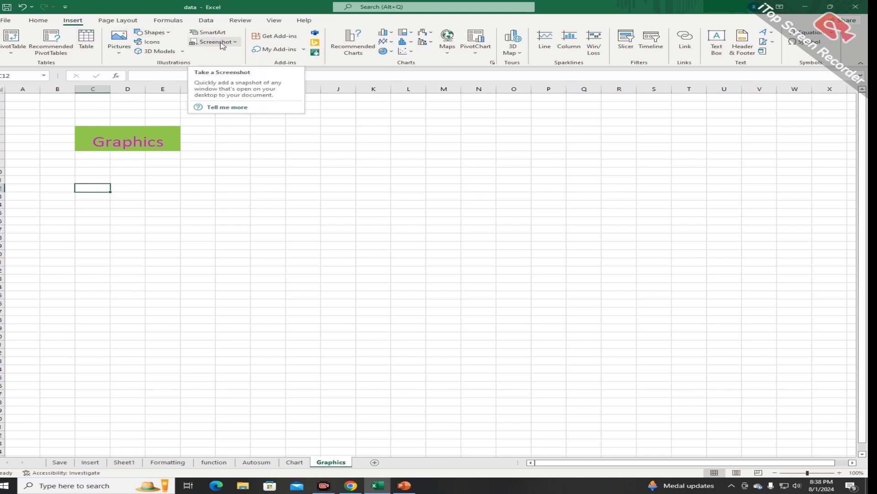
pyautogui.click(167, 33)
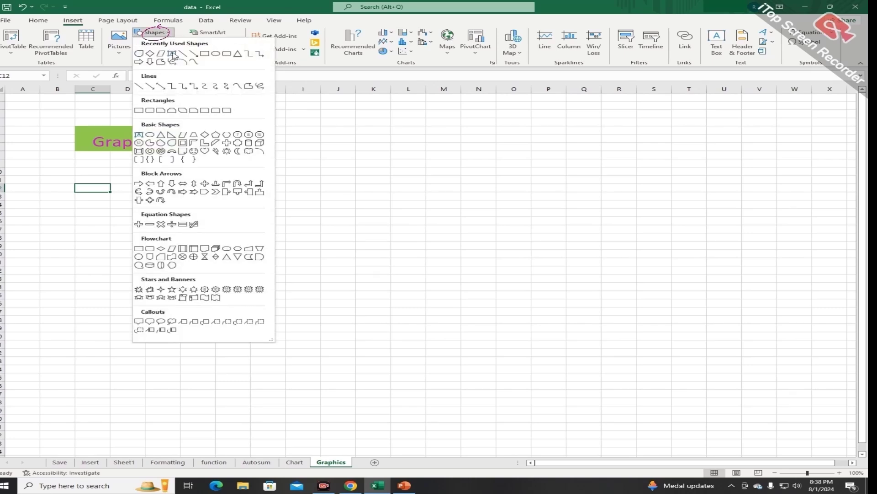
pyautogui.click(206, 134)
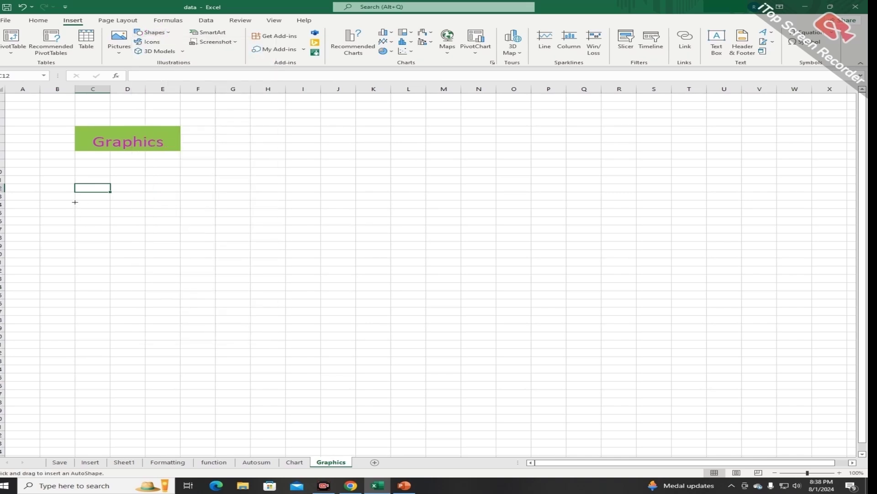
pyautogui.moveTo(74, 202); pyautogui.dragTo(193, 293)
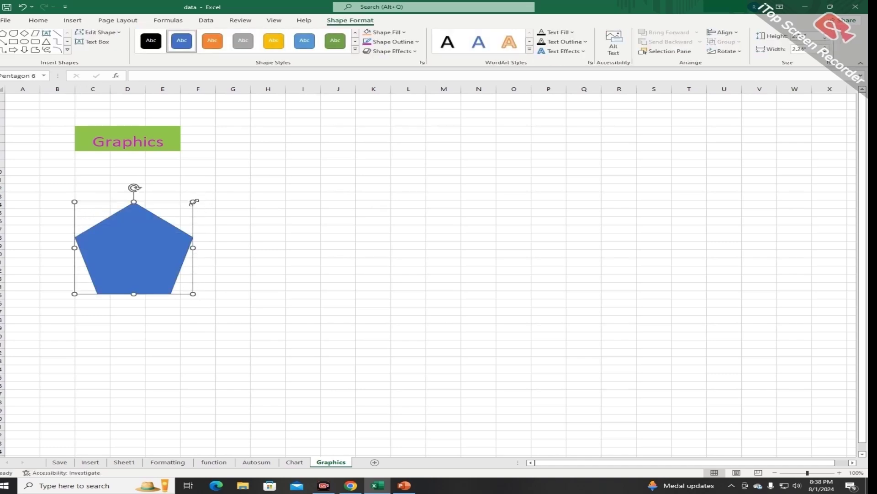
# - Widen the pentagon, fill it light orange and give it a pink outline
pyautogui.moveTo(193, 202); pyautogui.dragTo(214, 203)
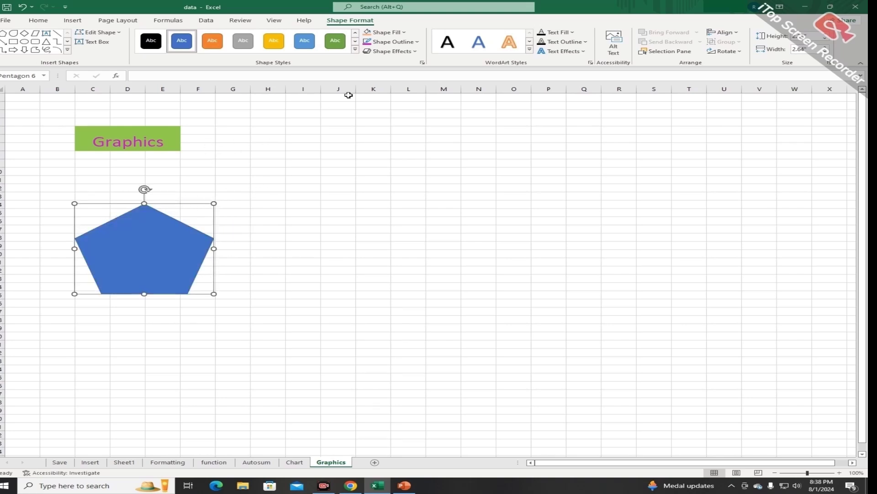
pyautogui.click(405, 32)
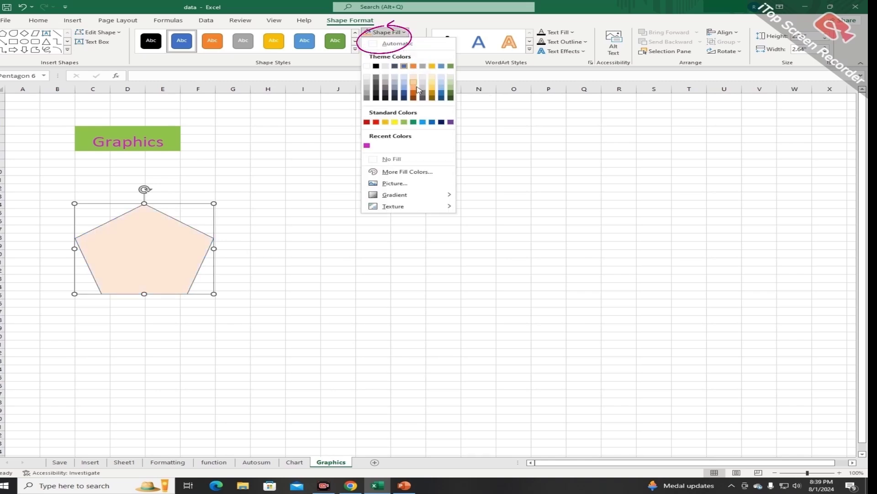
pyautogui.click(413, 85)
pyautogui.click(392, 42)
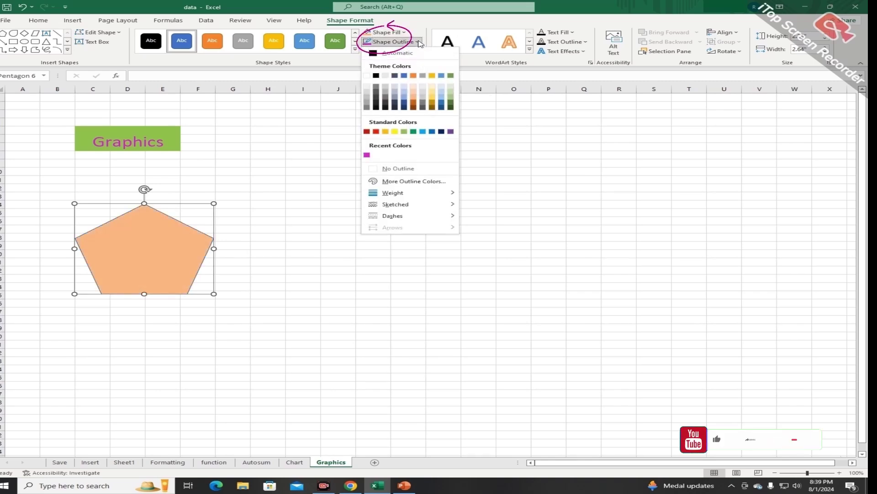
pyautogui.click(366, 155)
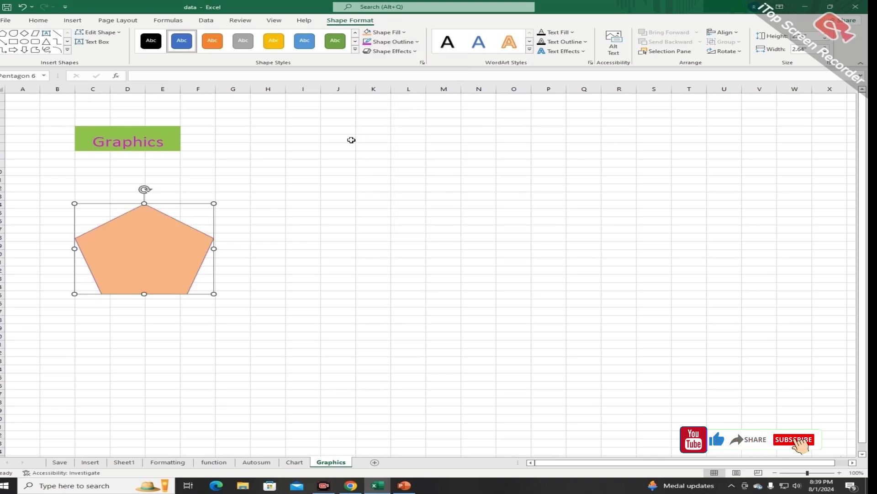
pyautogui.click(253, 241)
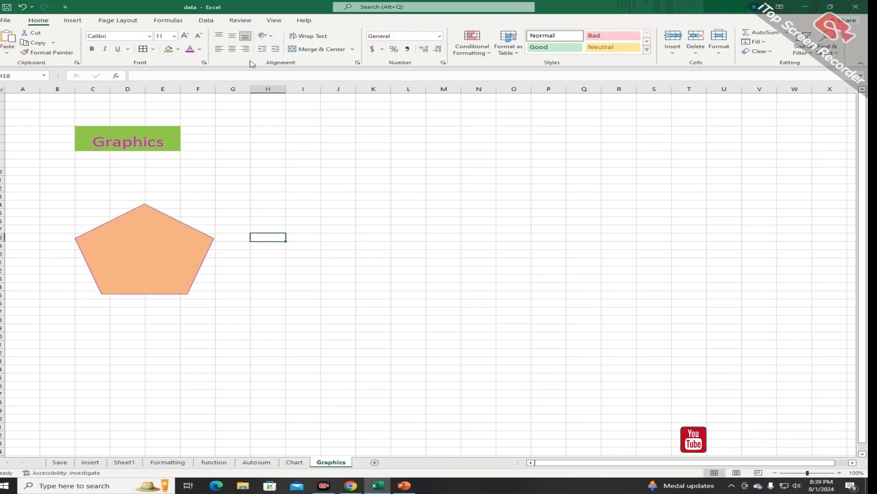
# - Insert the bird picture from this device beside the pentagon, then deselect it
pyautogui.click(75, 21)
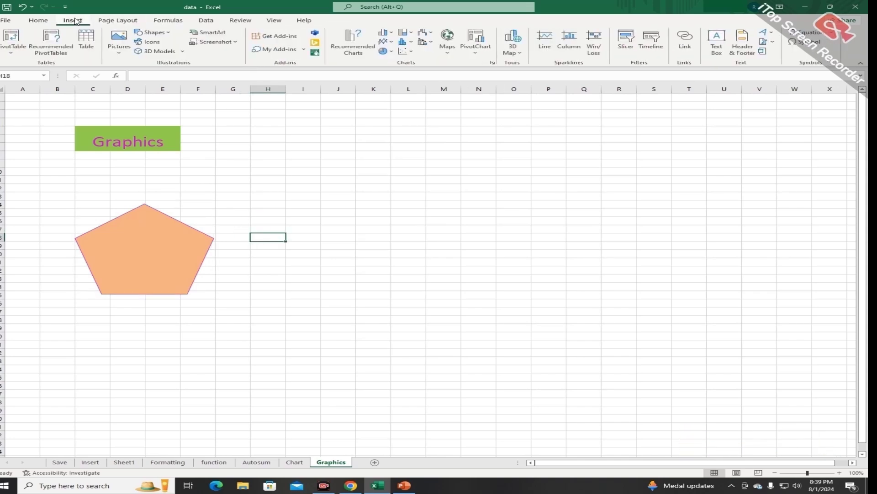
pyautogui.click(119, 39)
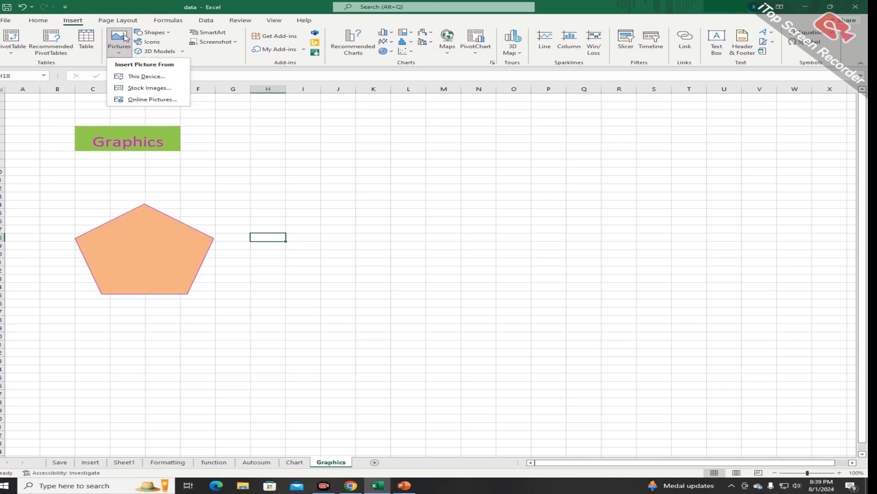
pyautogui.click(145, 74)
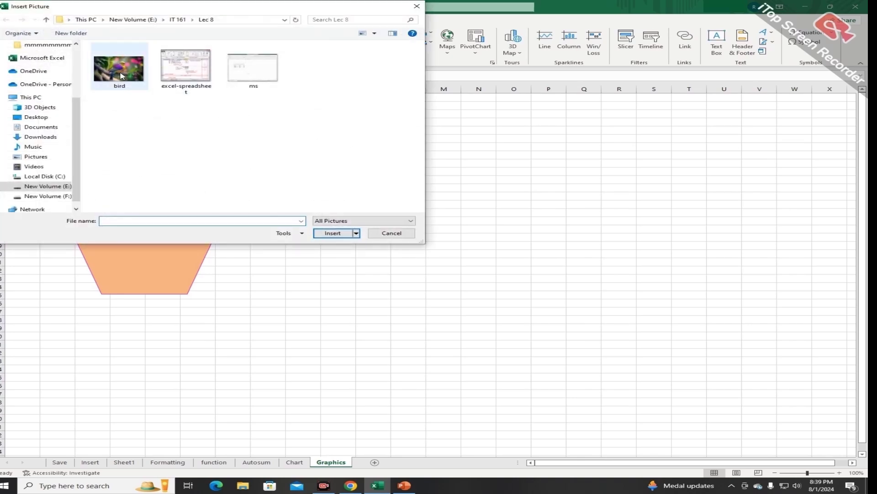
pyautogui.click(118, 70)
pyautogui.click(346, 234)
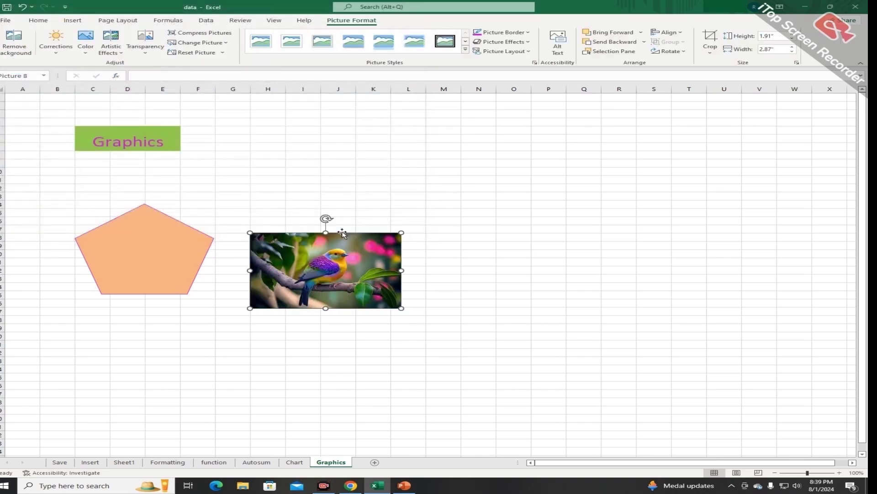
pyautogui.click(144, 345)
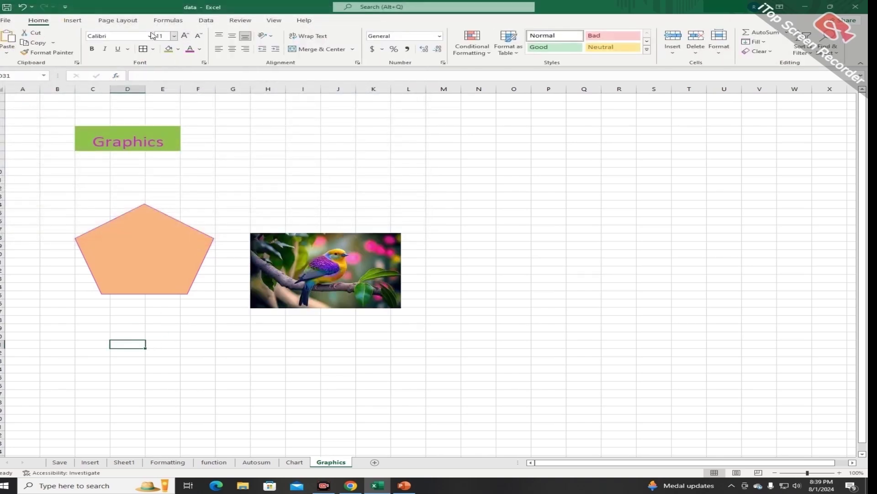
pyautogui.click(70, 21)
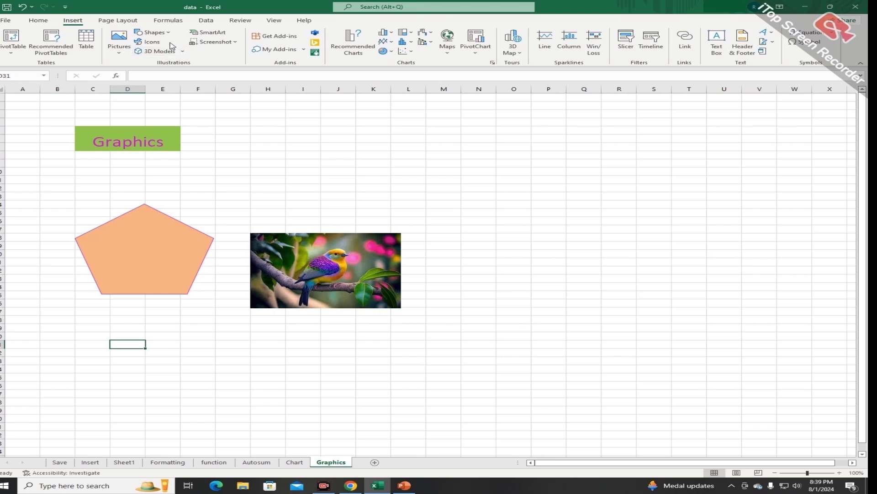
# - Insert the balloons icon below the pentagon and enlarge it to 2.26 inches square
pyautogui.click(151, 42)
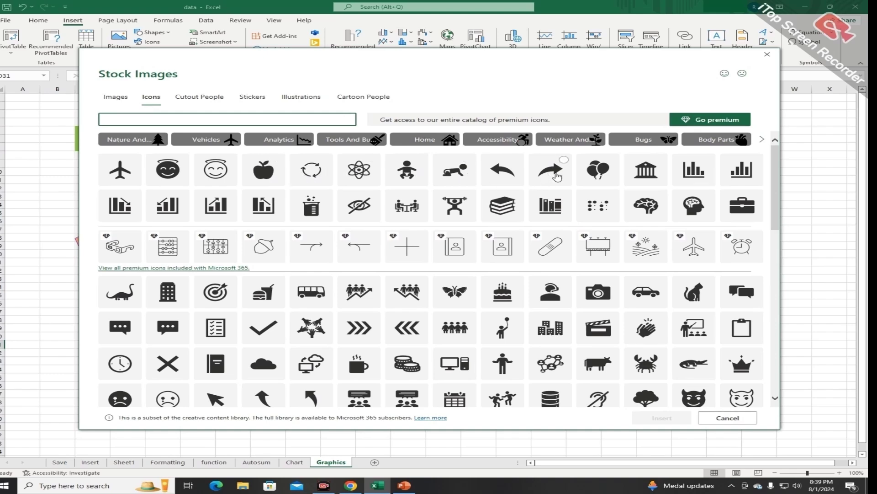
pyautogui.click(594, 170)
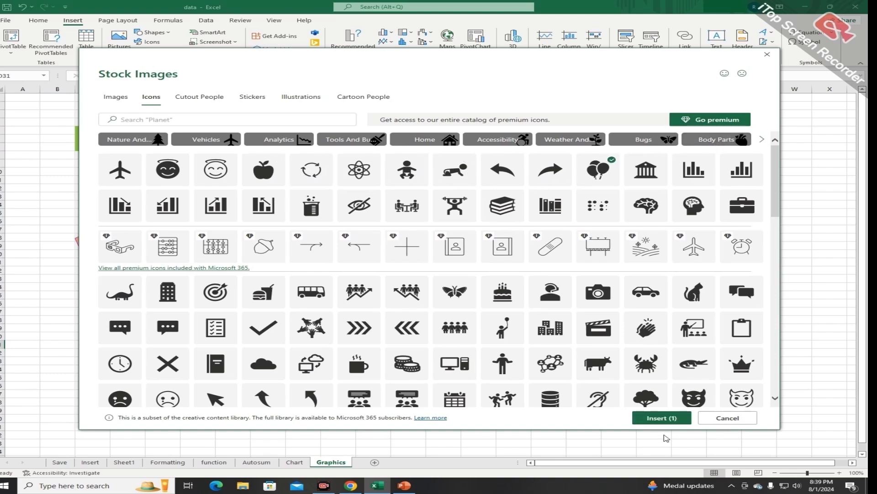
pyautogui.click(659, 418)
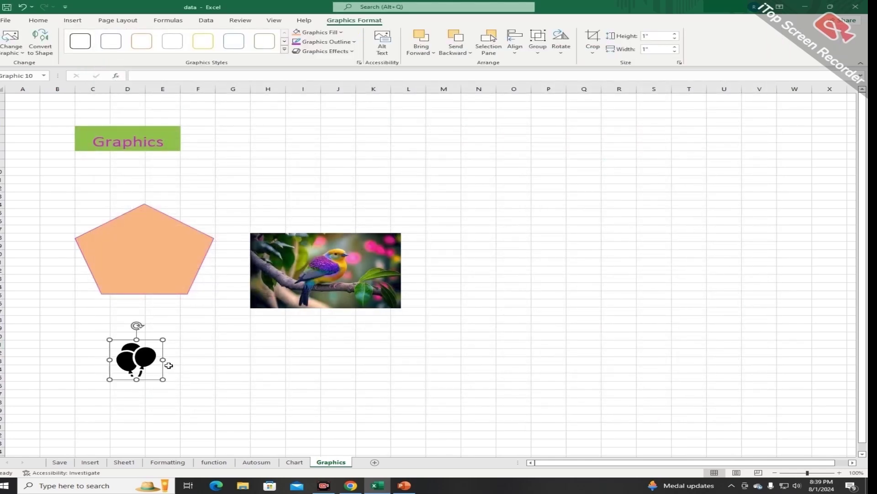
pyautogui.moveTo(163, 379); pyautogui.dragTo(229, 420)
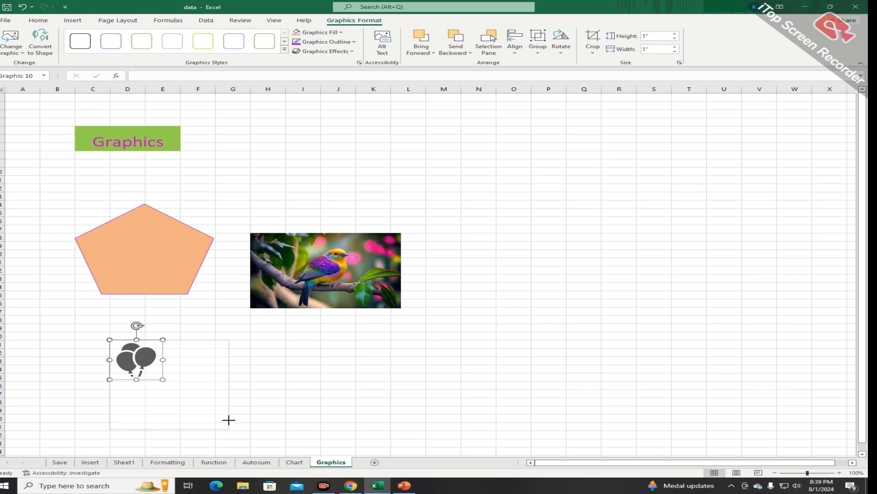
pyautogui.moveTo(229, 420); pyautogui.dragTo(229, 420)
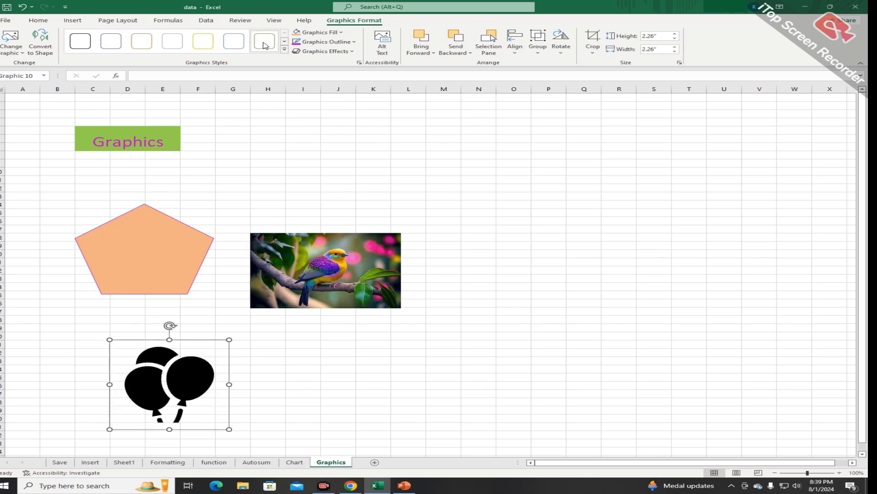
# - Fill the balloons icon green and give it a dark blue outline
pyautogui.click(340, 33)
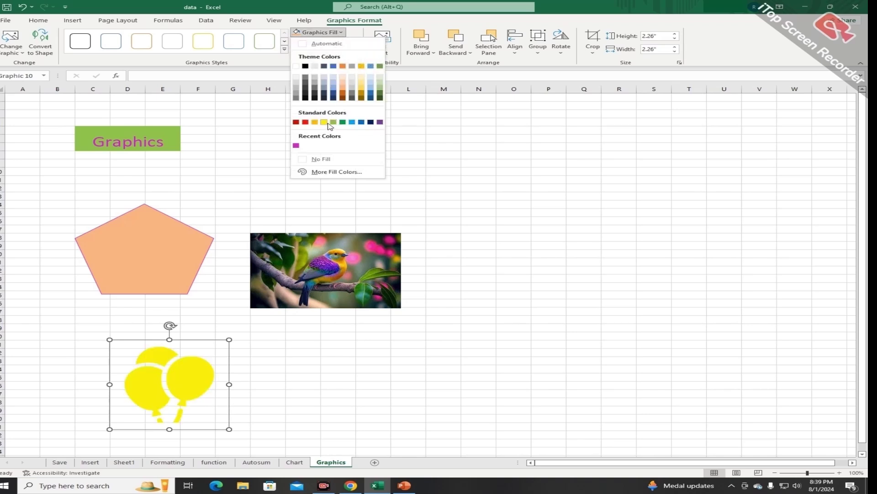
pyautogui.click(334, 122)
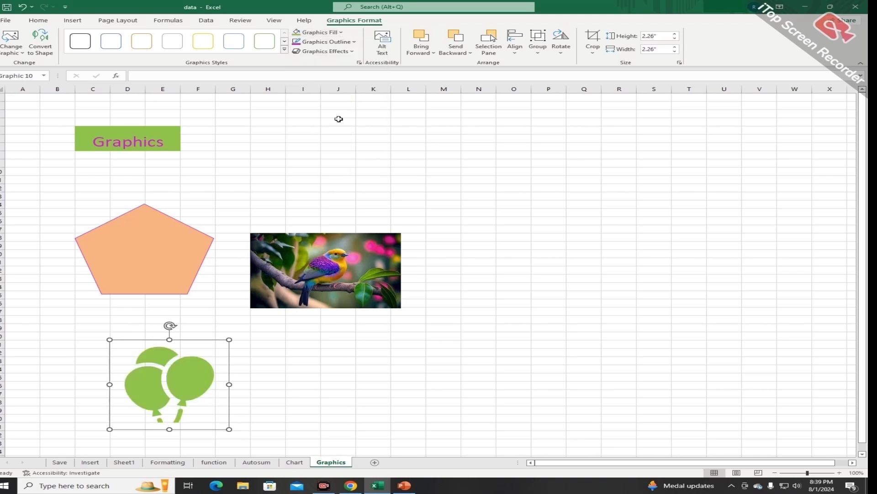
pyautogui.click(353, 42)
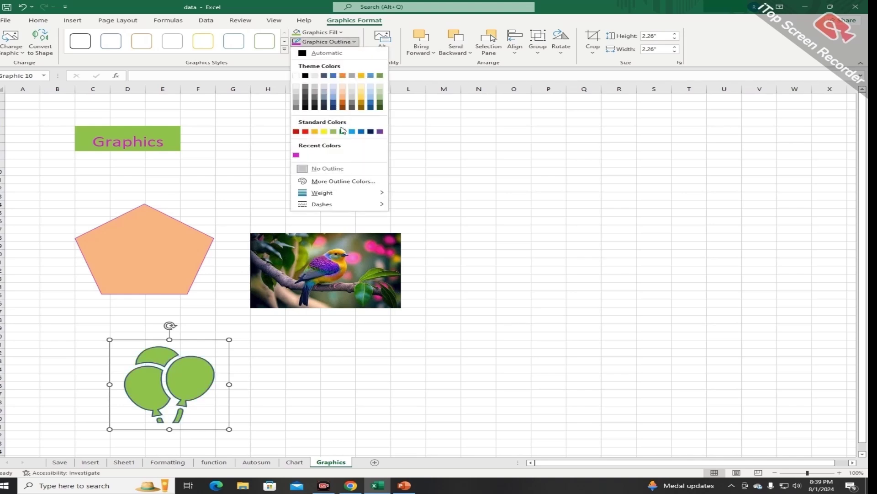
pyautogui.click(373, 132)
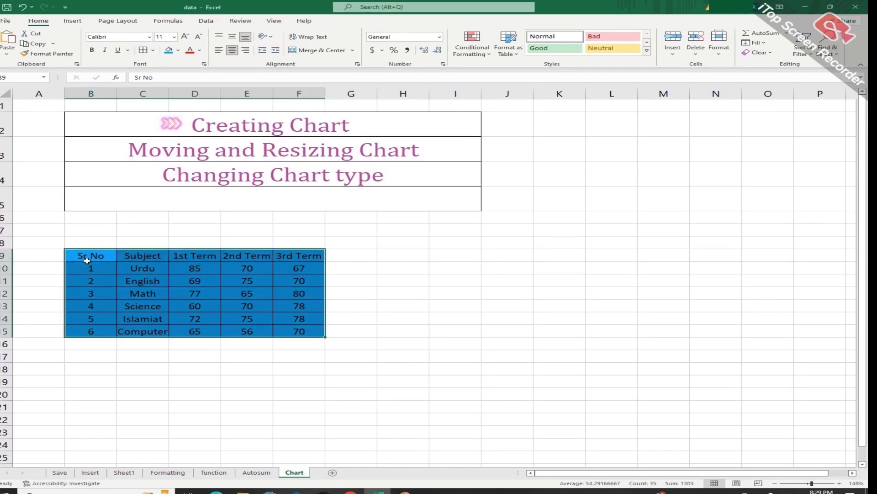
# - With the marks table selected, bring up the column and bar chart types
pyautogui.click(74, 21)
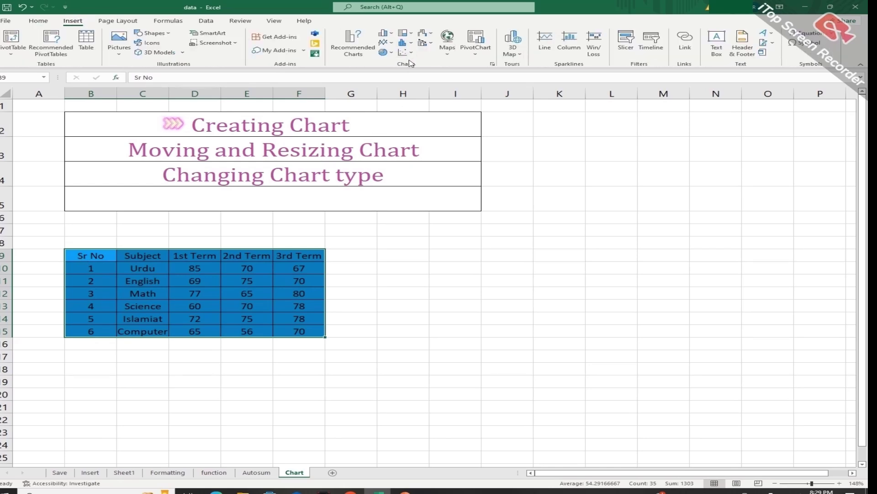
pyautogui.click(389, 34)
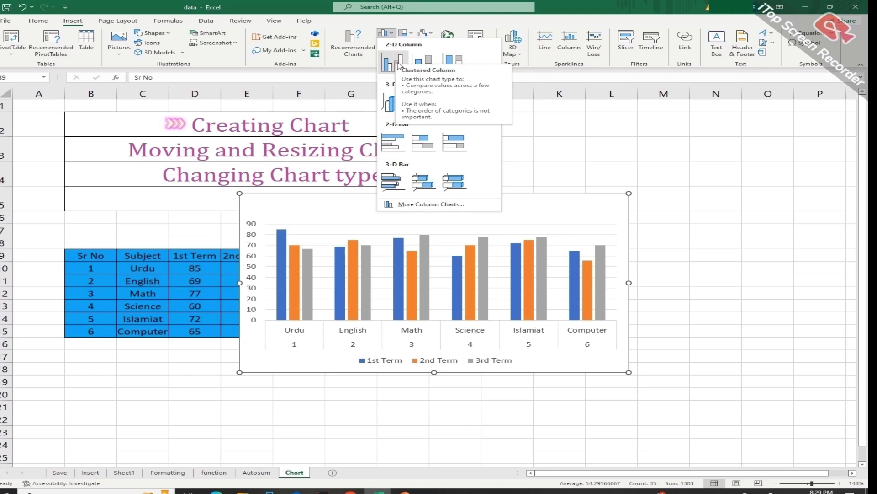
# - Insert a 2-D clustered column chart of the scores, resize it, and move it beside the table
pyautogui.click(397, 65)
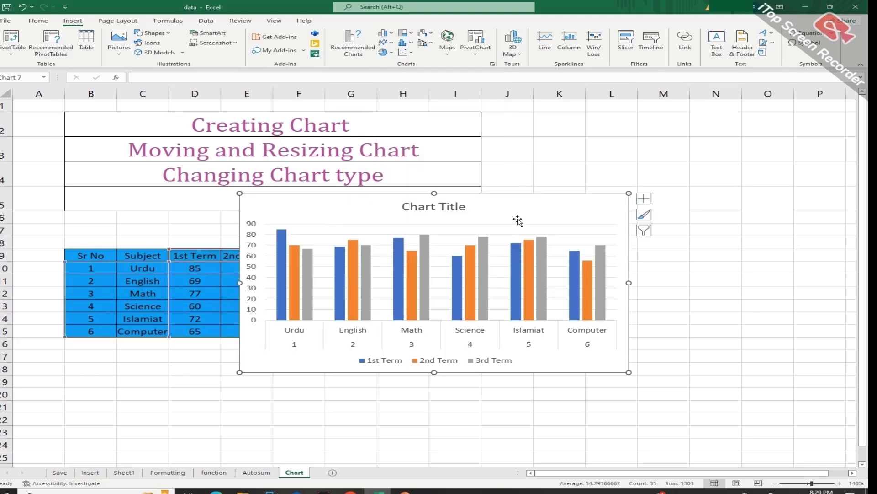
pyautogui.moveTo(632, 192); pyautogui.dragTo(751, 155)
pyautogui.moveTo(680, 188); pyautogui.dragTo(677, 185)
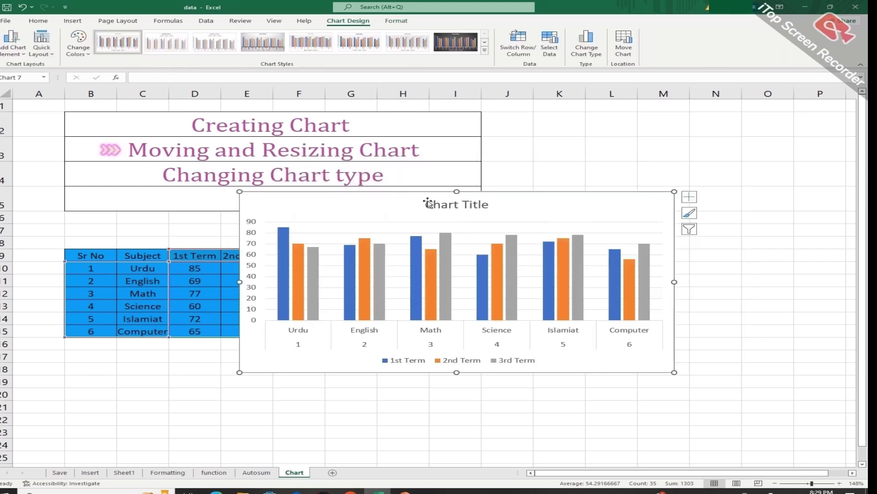
pyautogui.moveTo(401, 203); pyautogui.dragTo(507, 226)
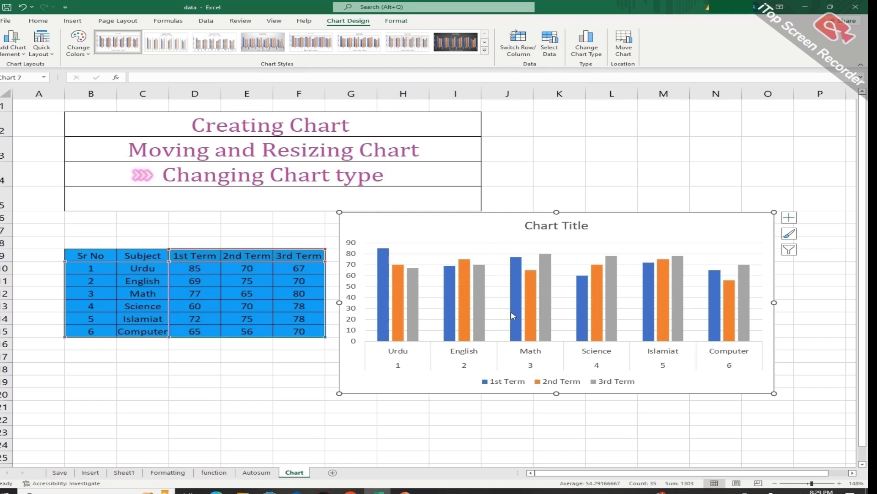
# - Change the chart to a waterfall chart, then delete it
pyautogui.click(81, 24)
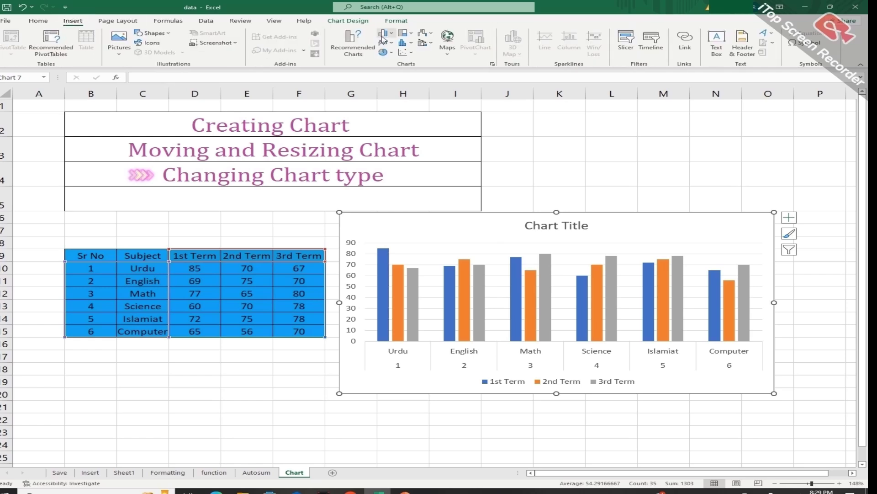
pyautogui.click(424, 33)
pyautogui.click(431, 63)
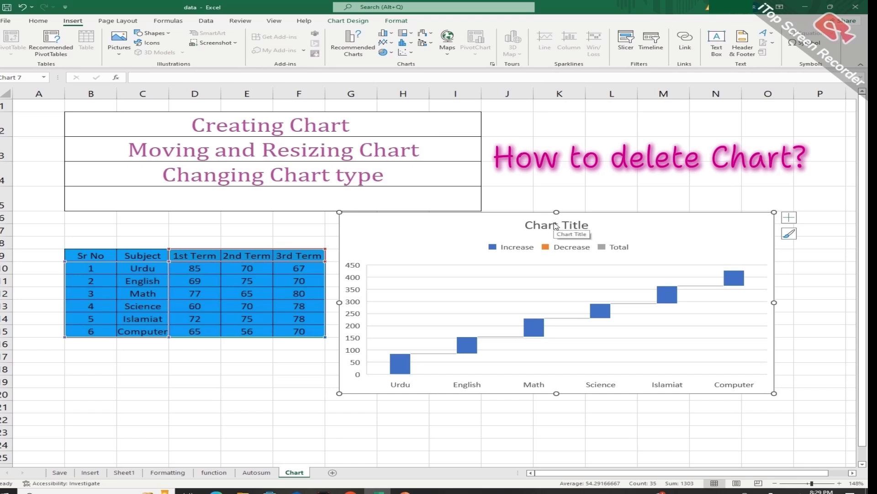
pyautogui.press('Delete')
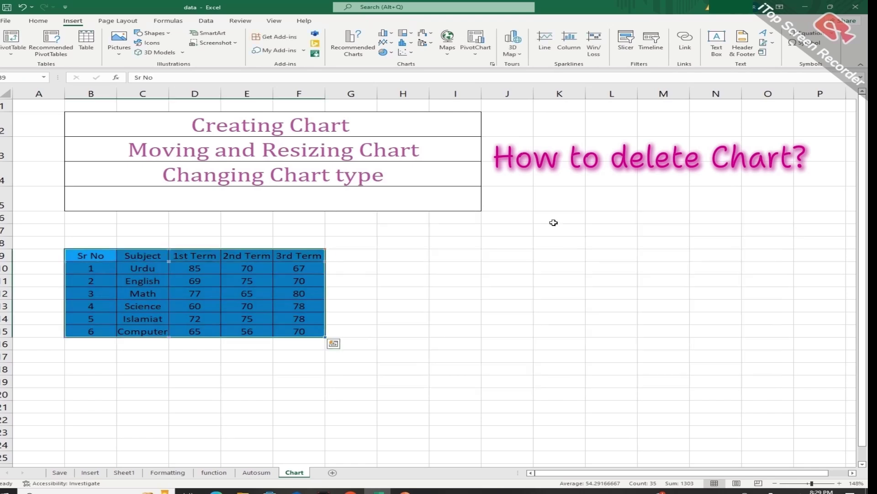